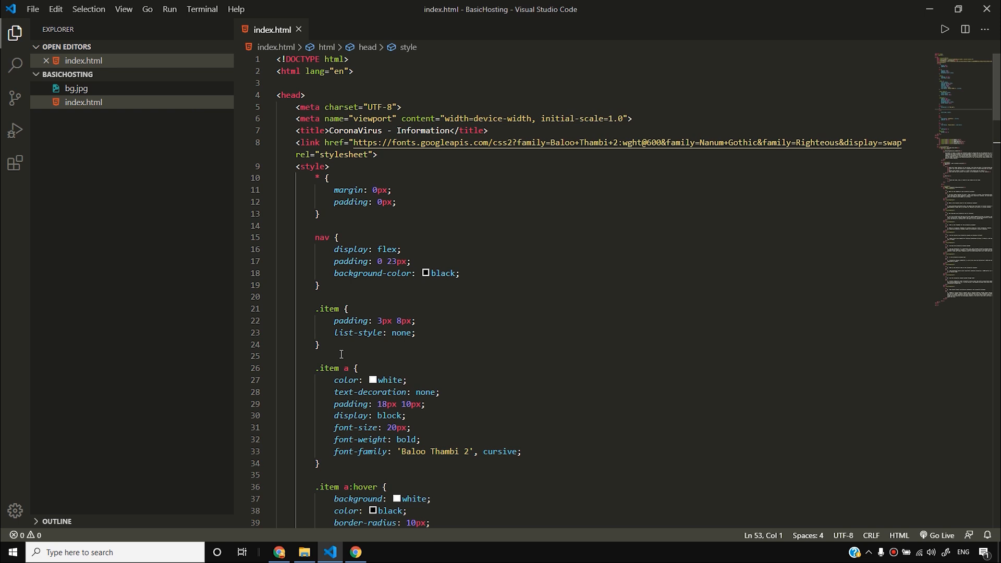
- Switch to Chrome, search the web for "filezilla" and open the official FileZilla project website
{"action": "left_click", "coordinate": [521, 451]}
{"action": "left_click", "coordinate": [355, 552]}
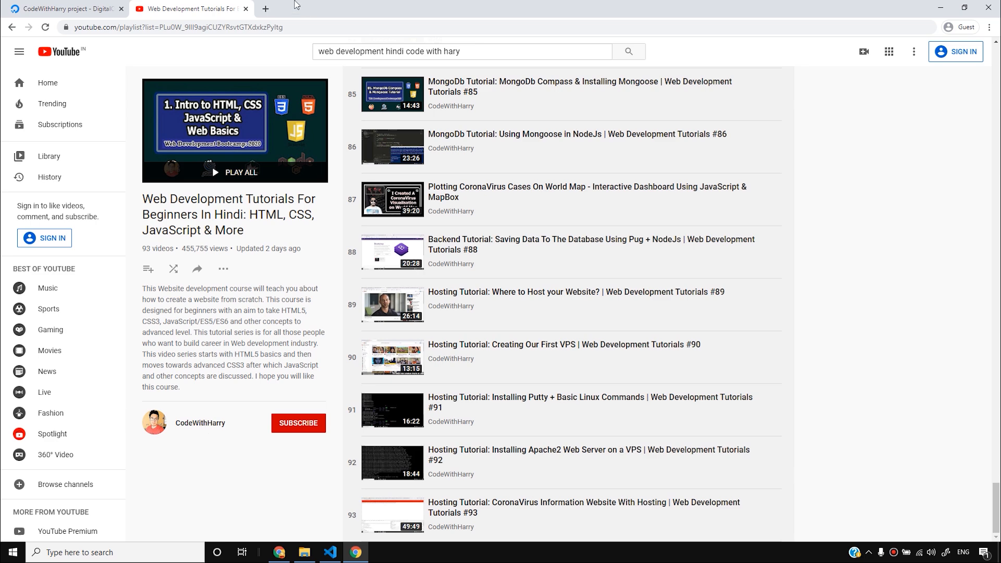
{"action": "left_click", "coordinate": [266, 9]}
{"action": "type", "text": "filezilla"}
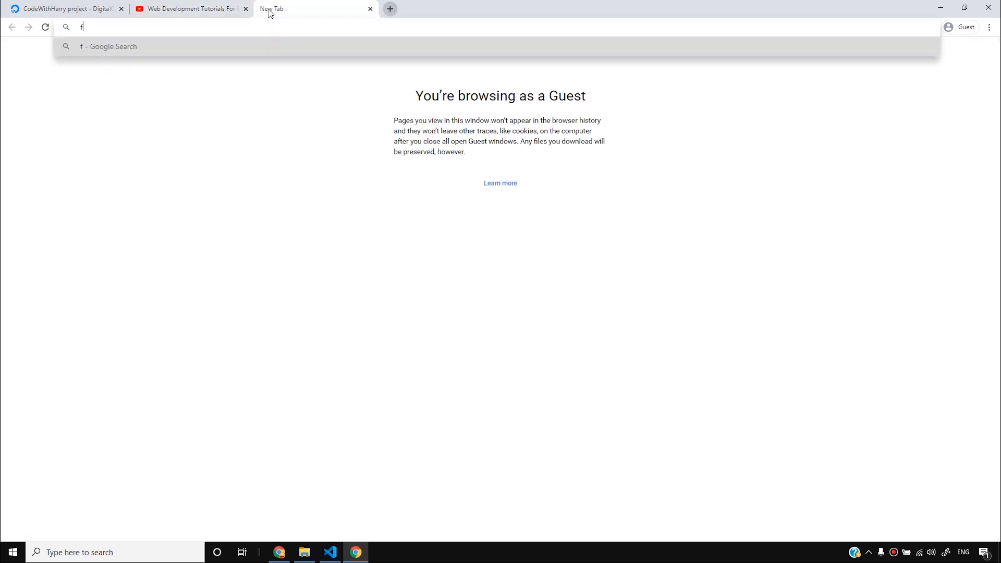
{"action": "key", "text": "Return"}
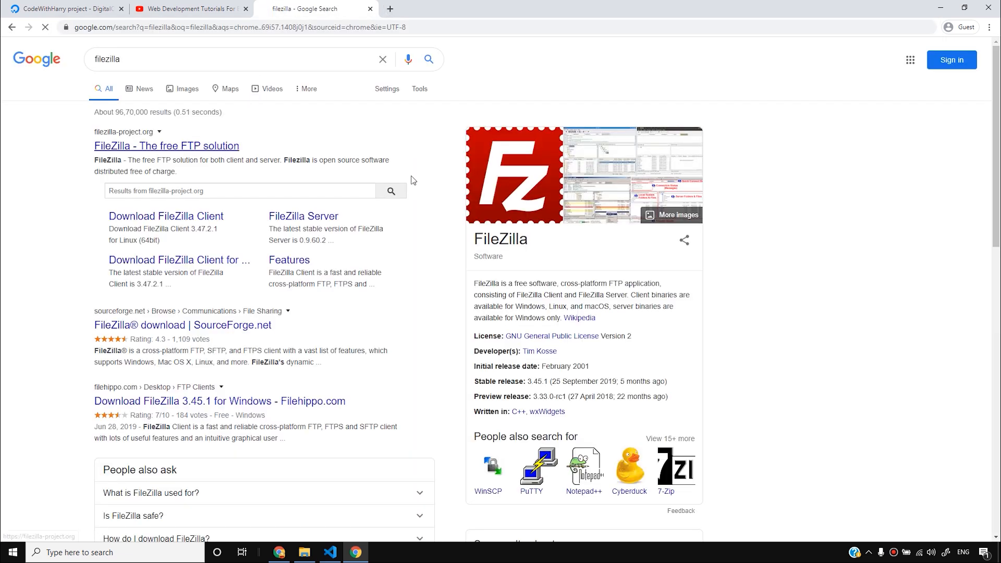
{"action": "left_click", "coordinate": [225, 149]}
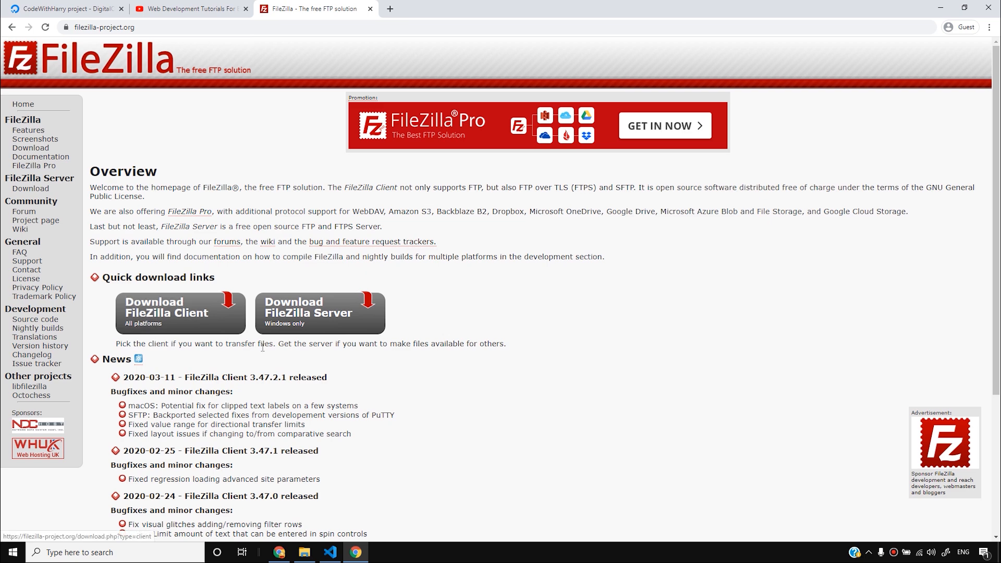
- Download the standard FileZilla edition of the FileZilla Client for Windows (64bit) and dismiss the thank-you notice
{"action": "left_click", "coordinate": [170, 317]}
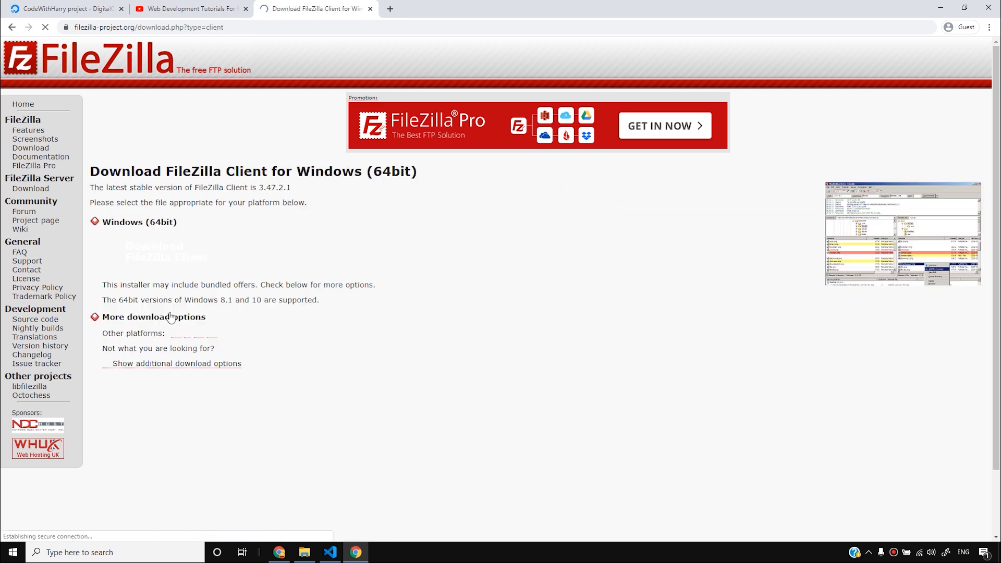
{"action": "left_click", "coordinate": [171, 254]}
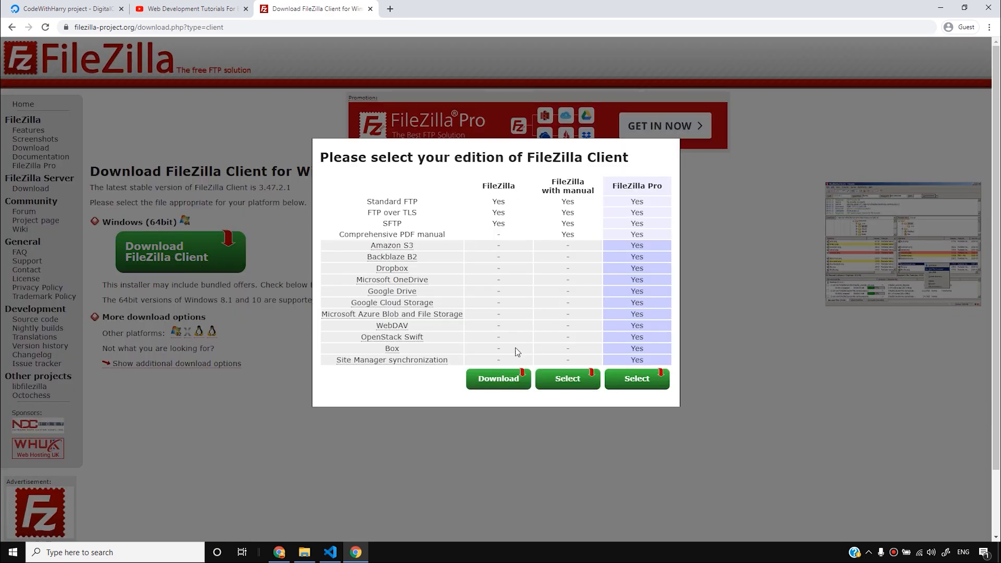
{"action": "left_click", "coordinate": [499, 379]}
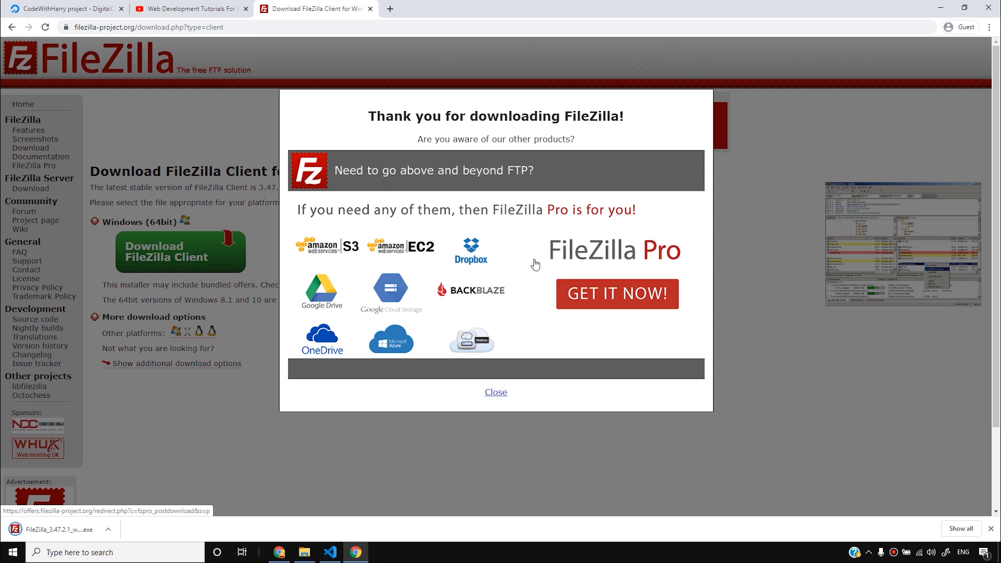
{"action": "scroll", "coordinate": [527, 292], "scroll_direction": "down", "scroll_amount": 2}
{"action": "scroll", "coordinate": [524, 271], "scroll_direction": "up", "scroll_amount": 2}
{"action": "left_click", "coordinate": [489, 393]}
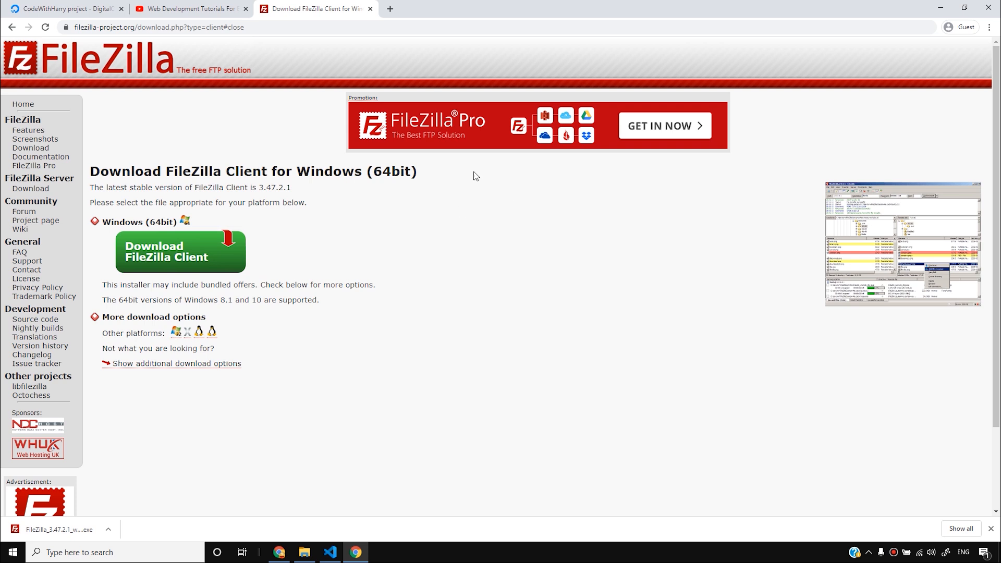
- Search the web for "what is filezilla" in a separate browser tab
{"action": "left_click", "coordinate": [390, 9]}
{"action": "type", "text": "what is "}
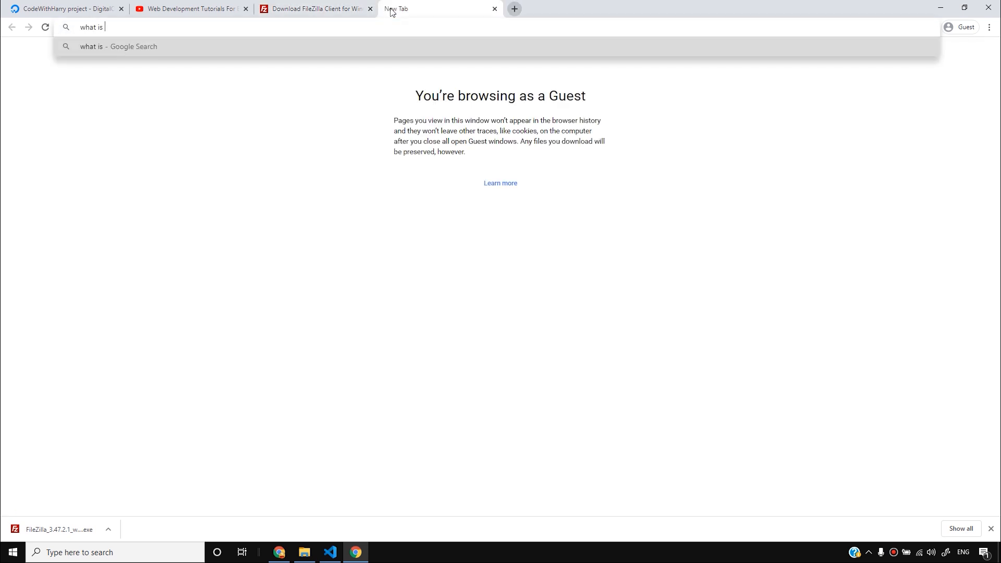
{"action": "type", "text": "filezilla"}
{"action": "key", "text": "Return"}
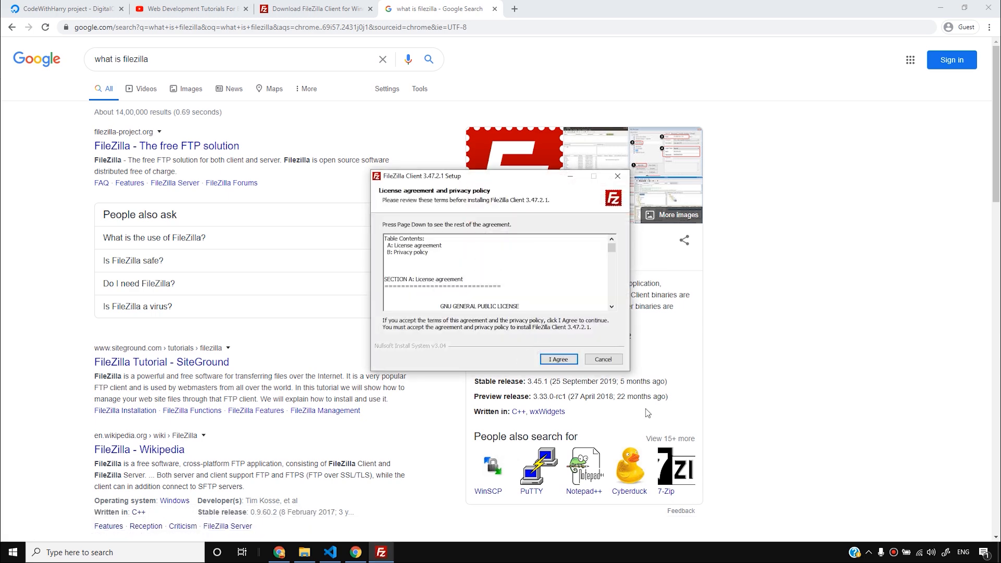
{"action": "left_click", "coordinate": [556, 359]}
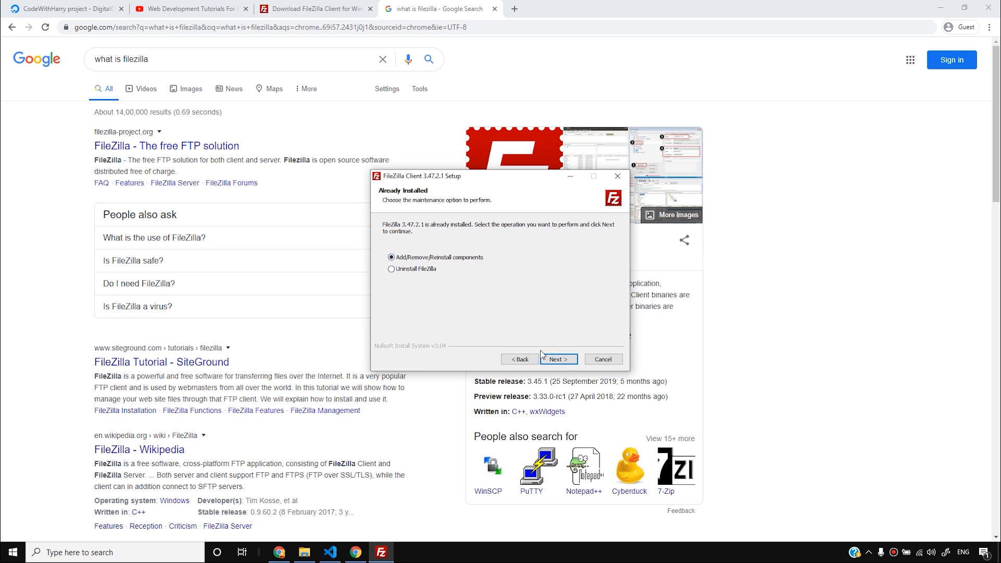
{"action": "left_click", "coordinate": [568, 359]}
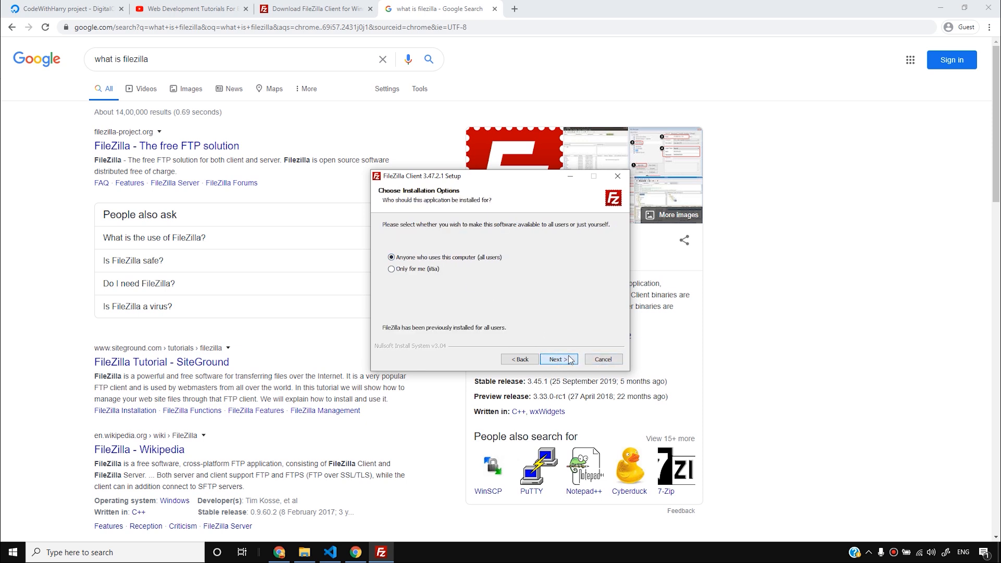
{"action": "left_click", "coordinate": [568, 362]}
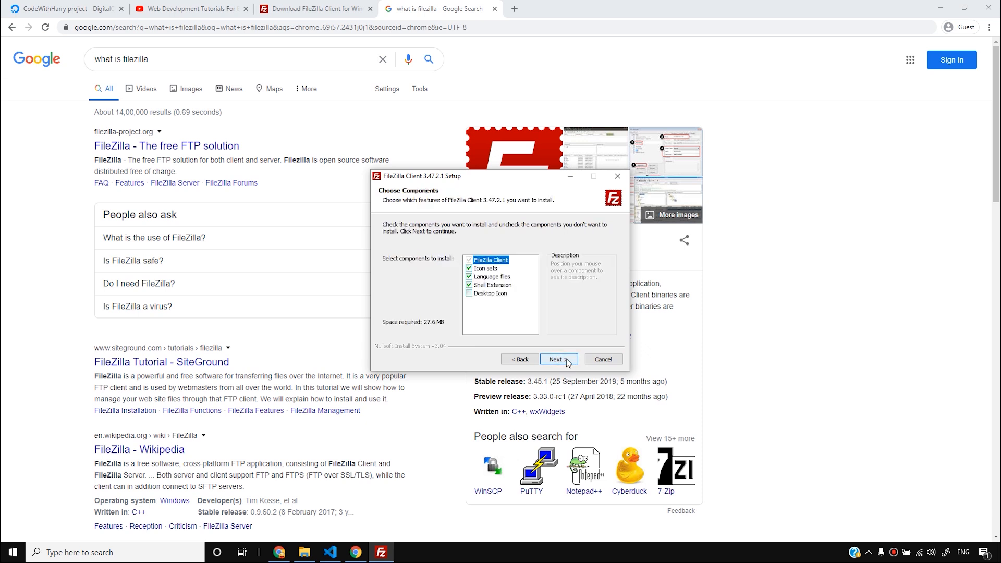
{"action": "left_click", "coordinate": [570, 357]}
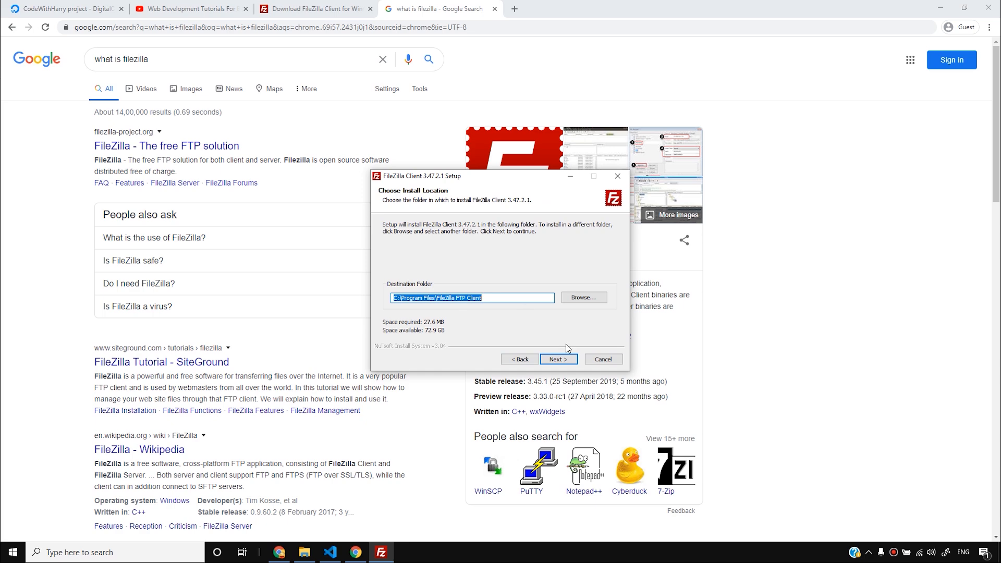
{"action": "left_click", "coordinate": [602, 359]}
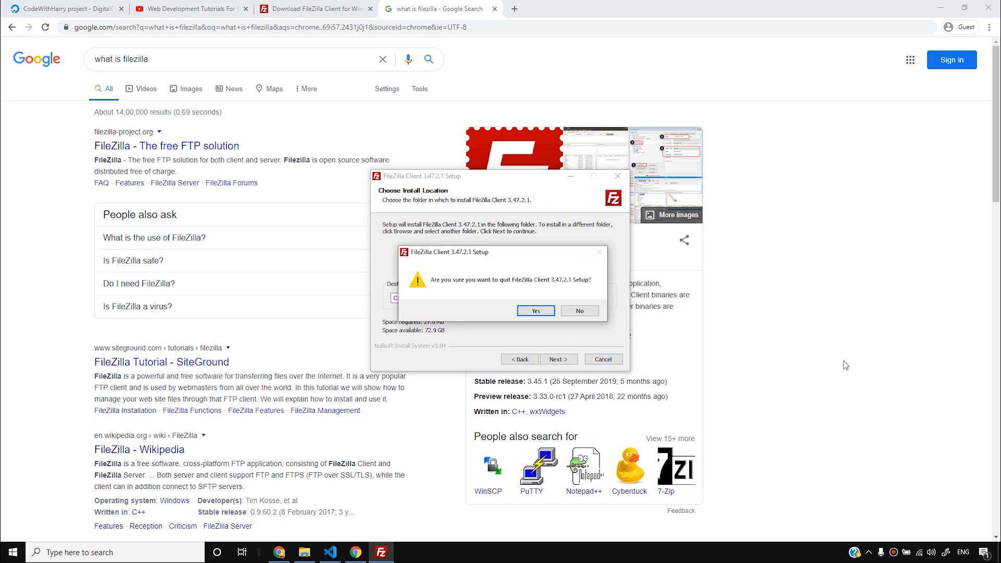
{"action": "left_click", "coordinate": [540, 315]}
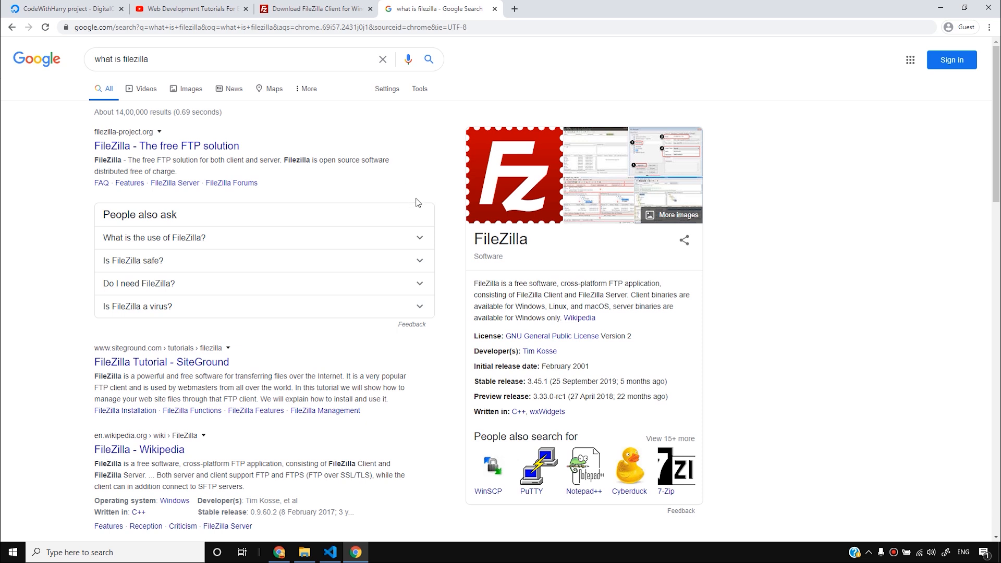
- Look up WinSCP from the related software suggested for FileZilla
{"action": "left_click", "coordinate": [487, 476]}
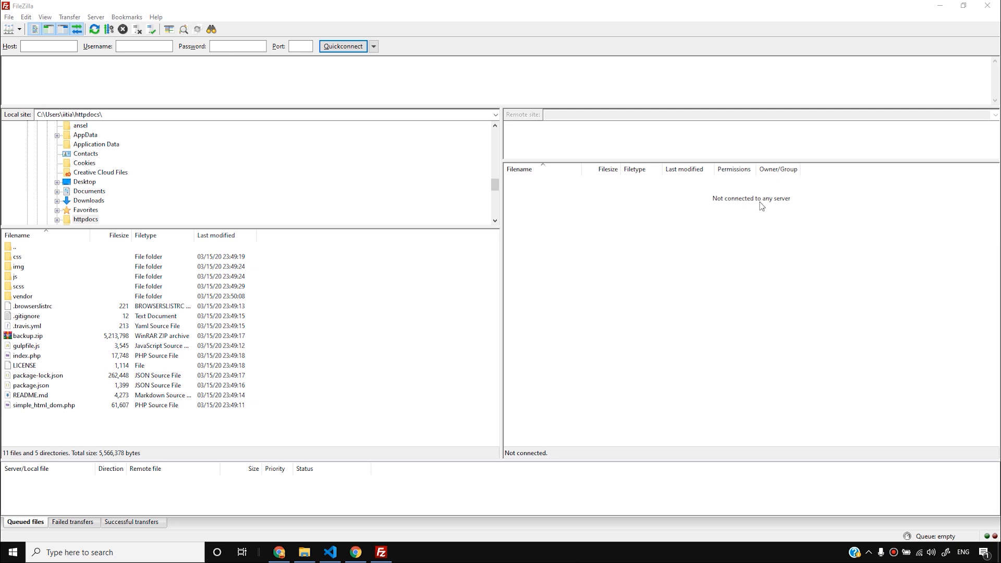
- Switch to Chrome and copy the HarrysSite droplet's IPv4 address from the DigitalOcean project's resources
{"action": "left_click", "coordinate": [356, 552]}
{"action": "left_click", "coordinate": [113, 5]}
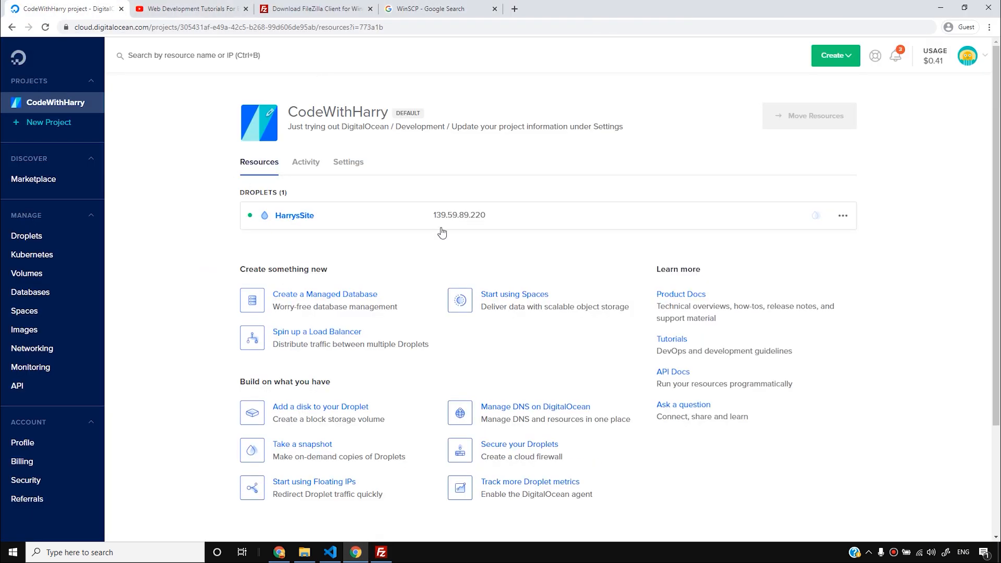
{"action": "left_click", "coordinate": [468, 217]}
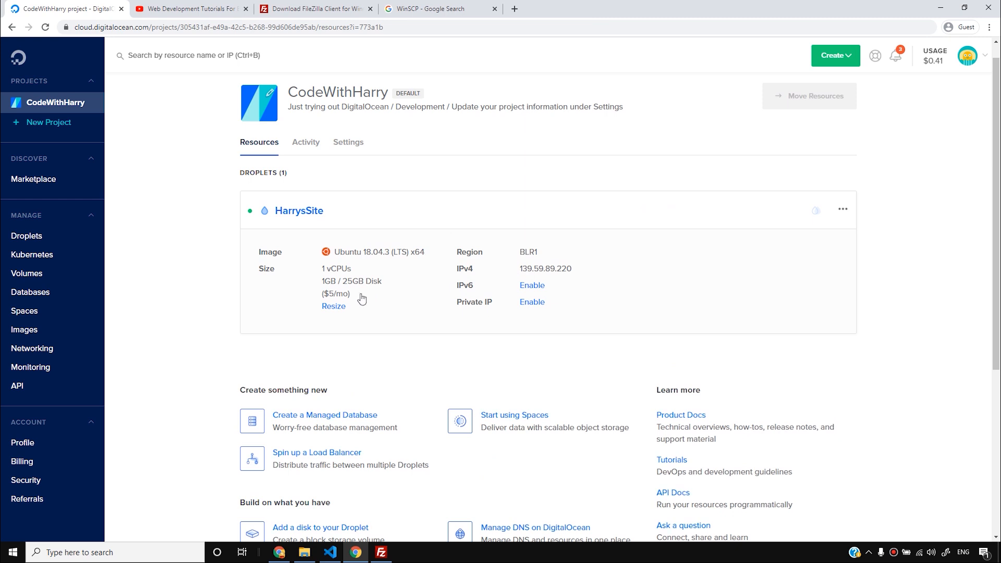
{"action": "left_click", "coordinate": [364, 221]}
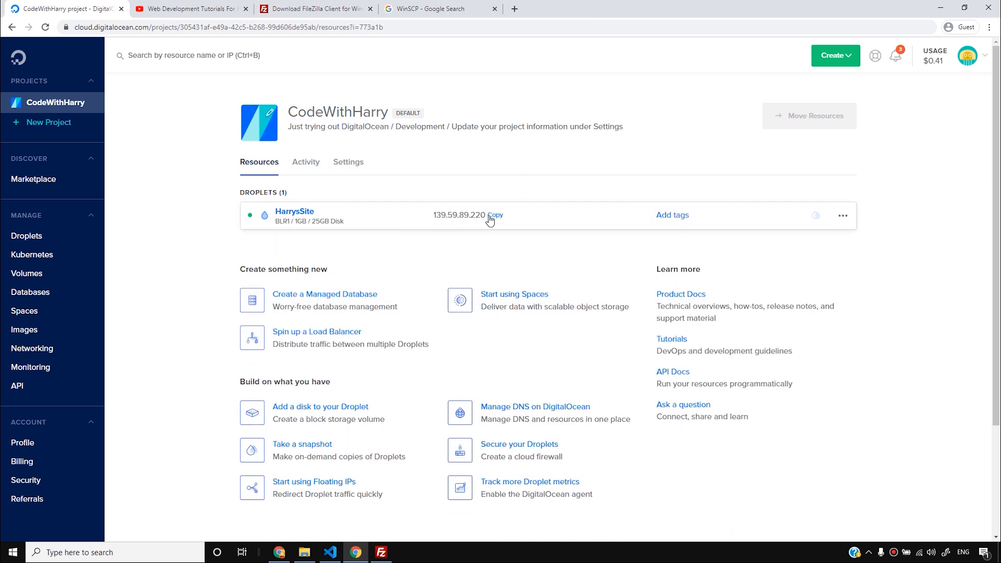
{"action": "left_click", "coordinate": [422, 217]}
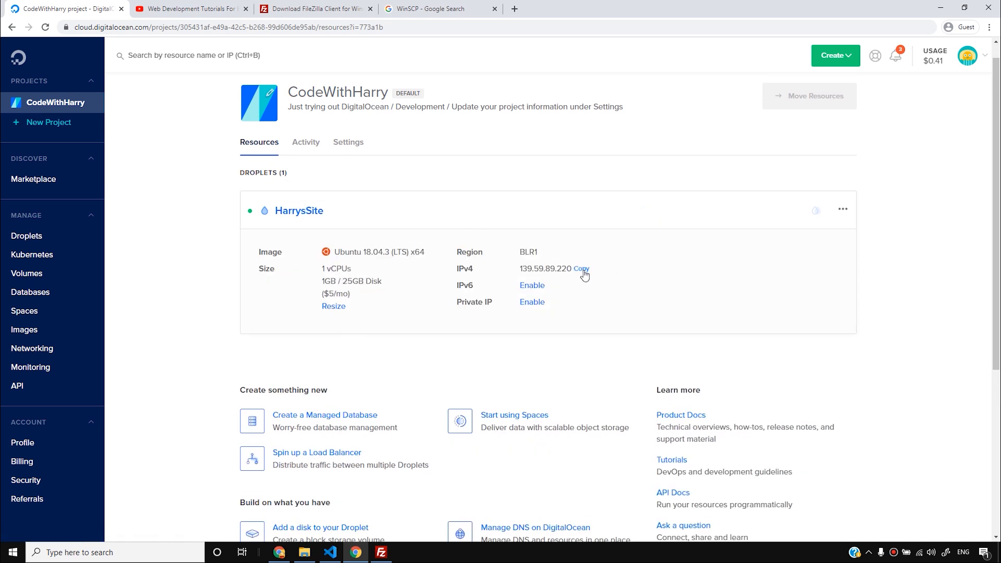
- Switch to FileZilla and connect to host 139.59.89.220 on port 22 with username root and the account password
{"action": "left_click", "coordinate": [381, 552]}
{"action": "left_click", "coordinate": [59, 45]}
{"action": "type", "text": "139.59.89.220"}
{"action": "left_click", "coordinate": [129, 48]}
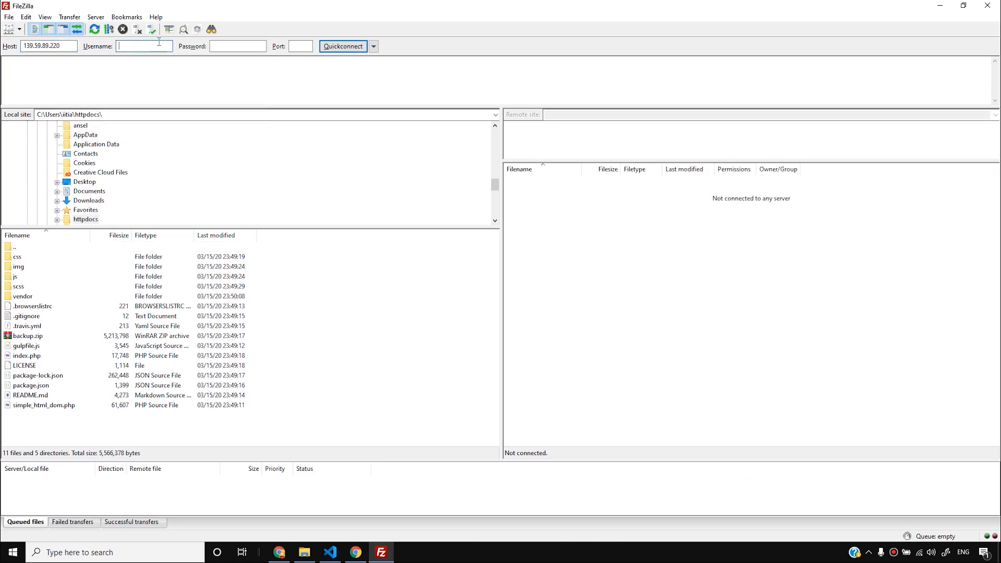
{"action": "type", "text": "root"}
{"action": "key", "text": "Tab"}
{"action": "type", "text": "*****"}
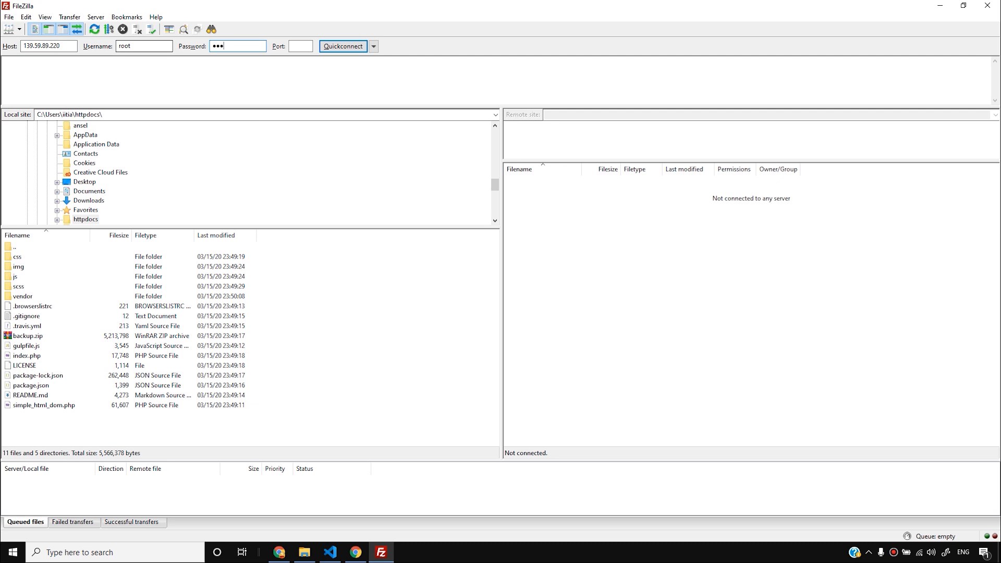
{"action": "type", "text": "***"}
{"action": "key", "text": "Tab"}
{"action": "type", "text": "22"}
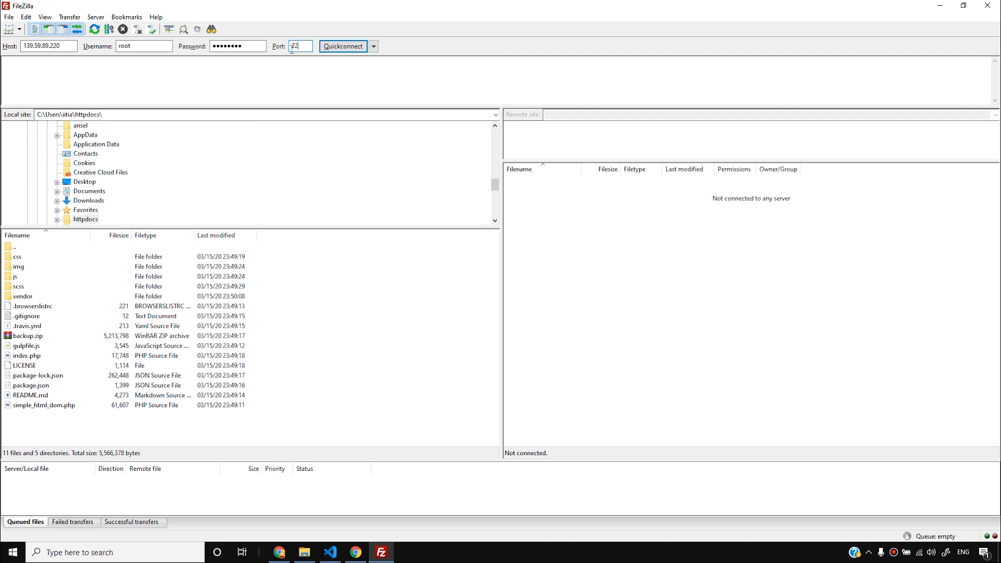
{"action": "left_click", "coordinate": [328, 46]}
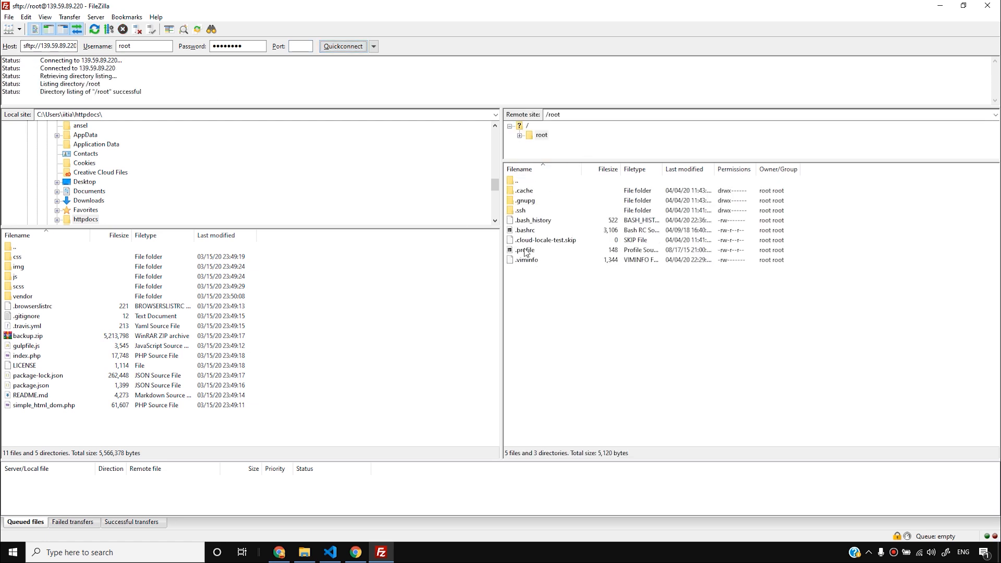
- Switch to Chrome and open the access console of the HarrysSite droplet in DigitalOcean
{"action": "left_click", "coordinate": [554, 114]}
{"action": "left_click", "coordinate": [356, 553]}
{"action": "left_click", "coordinate": [843, 209]}
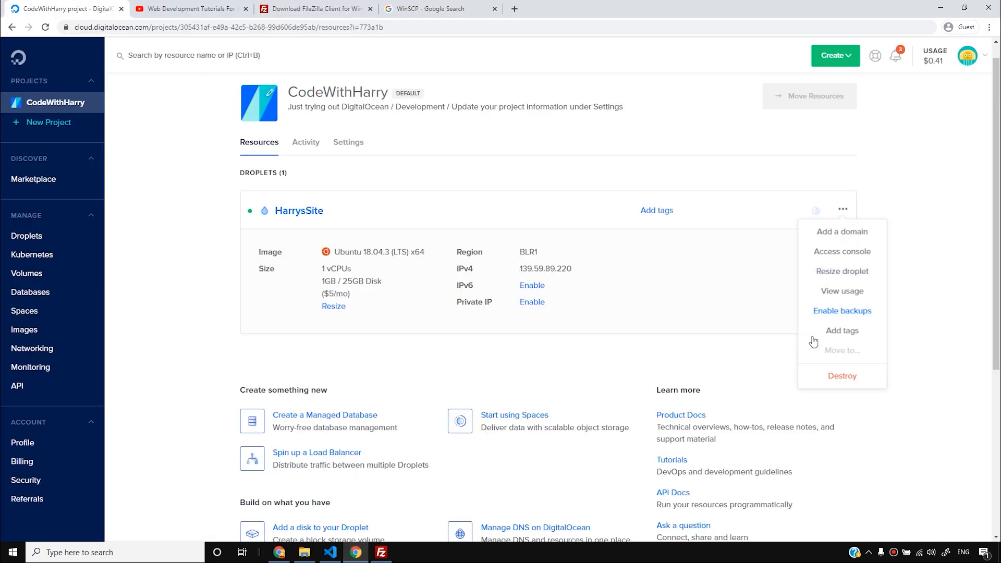
{"action": "left_click", "coordinate": [853, 252]}
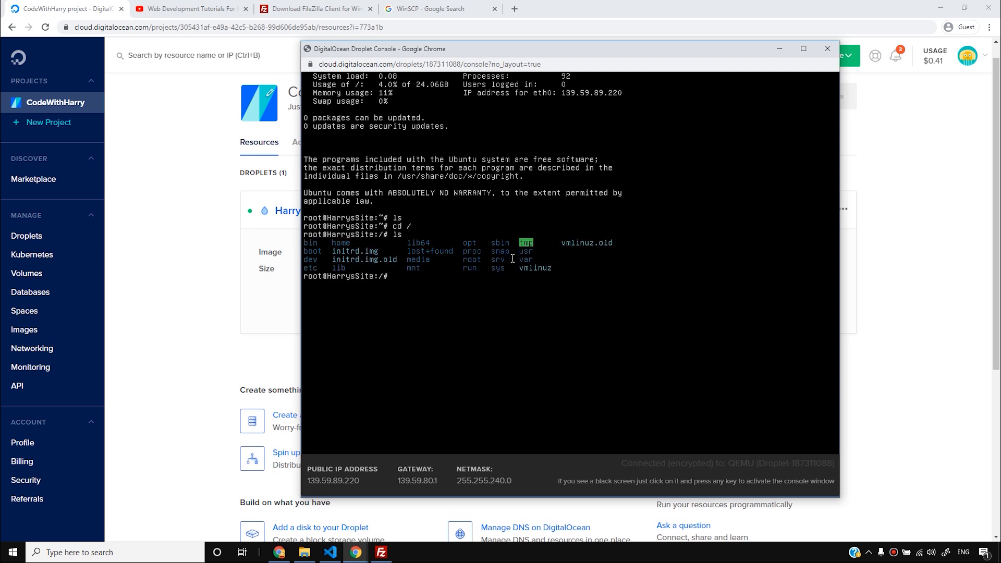
- Change to the /var/www directory in the droplet console and list its contents
{"action": "key", "text": "BackSpace"}
{"action": "key", "text": "BackSpace"}
{"action": "type", "text": "cd /va/r"}
{"action": "key", "text": "BackSpace"}
{"action": "key", "text": "BackSpace"}
{"action": "type", "text": "r/www"}
{"action": "key", "text": "Return"}
{"action": "type", "text": "ls"}
{"action": "key", "text": "Return"}
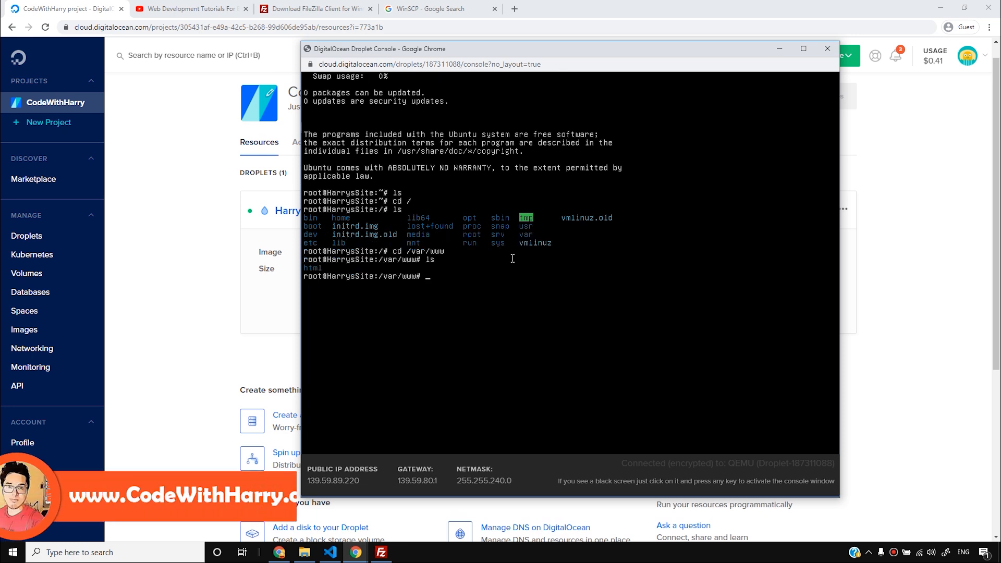
- Enter the html/ directory in the console and list its files
{"action": "type", "text": "cd html/"}
{"action": "key", "text": "Return"}
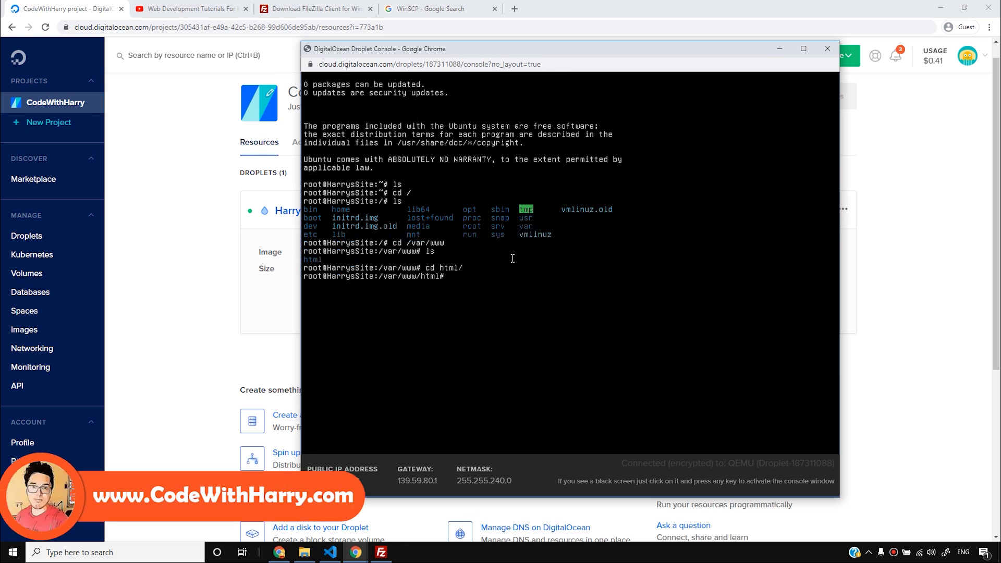
{"action": "type", "text": "ls"}
{"action": "key", "text": "Return"}
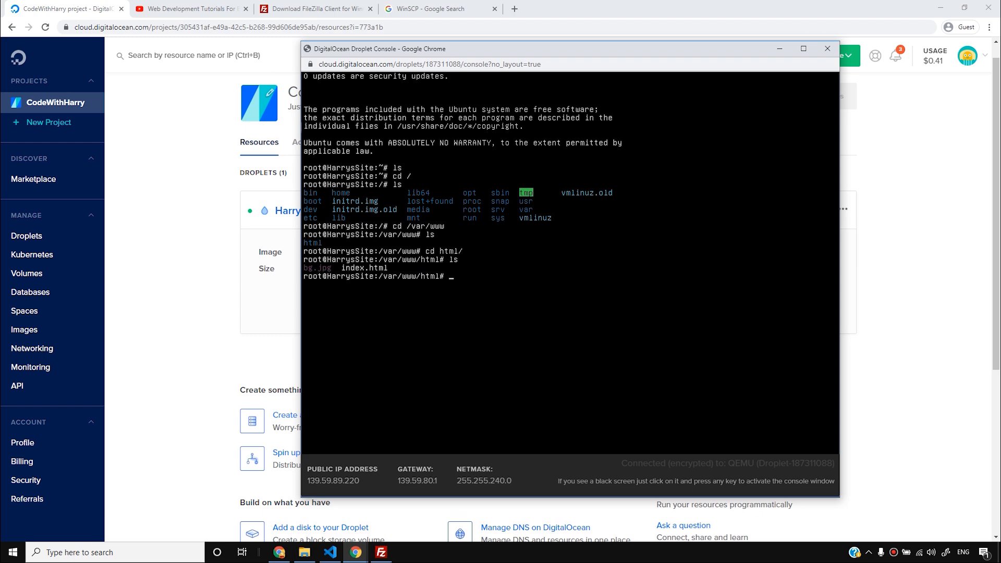
- Switch to FileZilla, set the remote site path to /var/www and open its html folder
{"action": "left_click", "coordinate": [381, 552]}
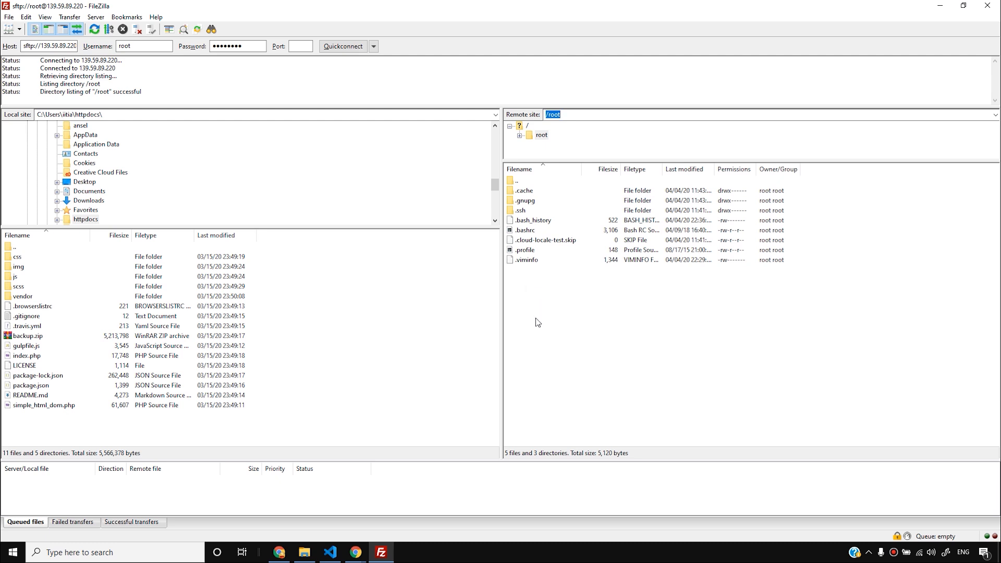
{"action": "left_click", "coordinate": [672, 344]}
{"action": "left_click", "coordinate": [566, 113]}
{"action": "type", "text": "/var/www"}
{"action": "key", "text": "Return"}
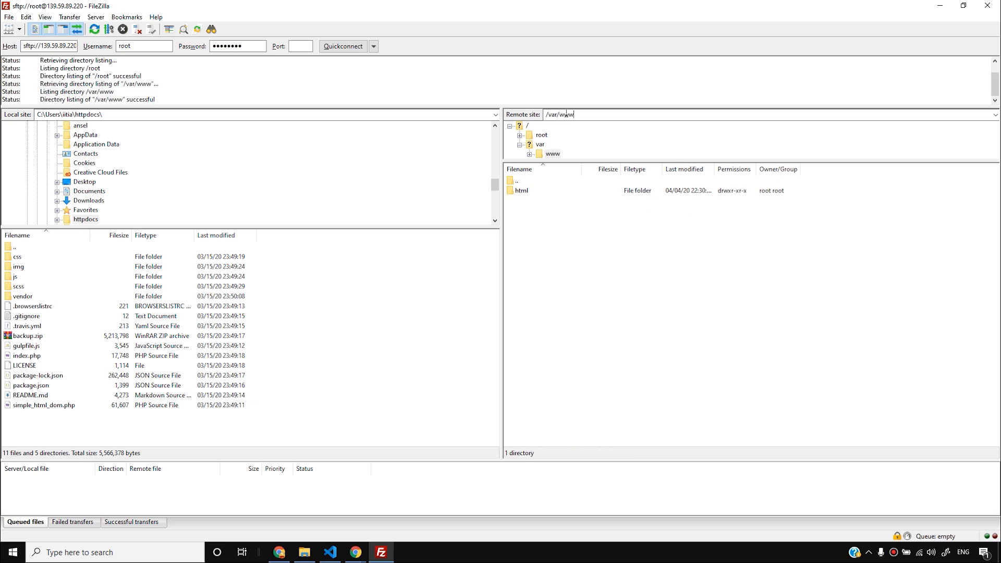
{"action": "double_click", "coordinate": [520, 191]}
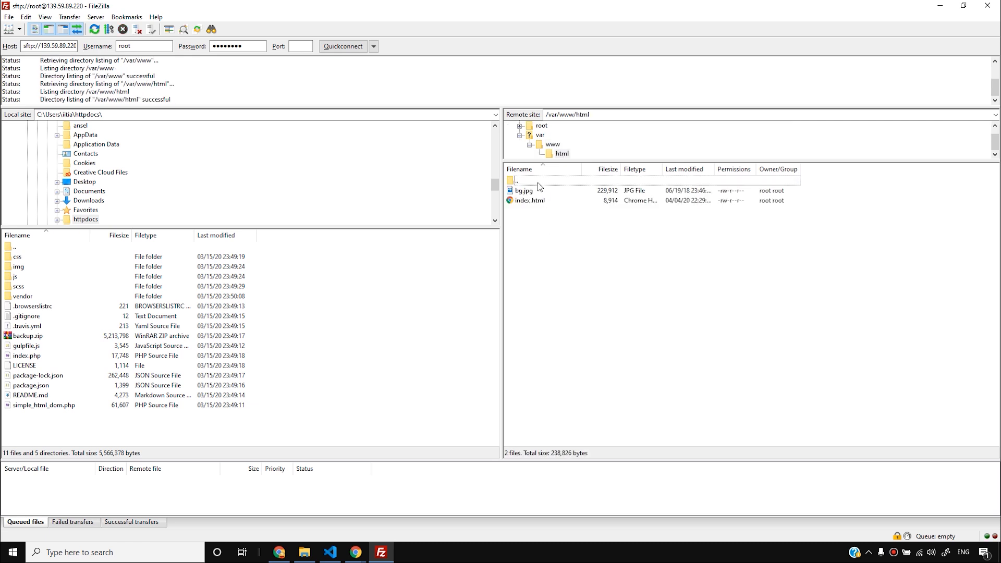
- Go up to the remote /var directory and navigate back through www into html
{"action": "double_click", "coordinate": [518, 181]}
{"action": "double_click", "coordinate": [518, 181]}
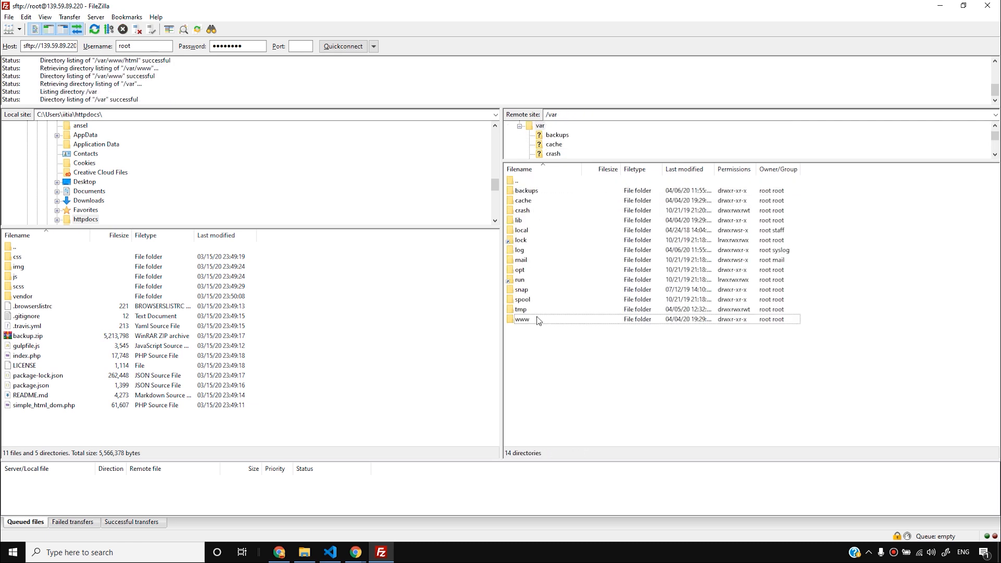
{"action": "double_click", "coordinate": [523, 319]}
{"action": "double_click", "coordinate": [521, 191]}
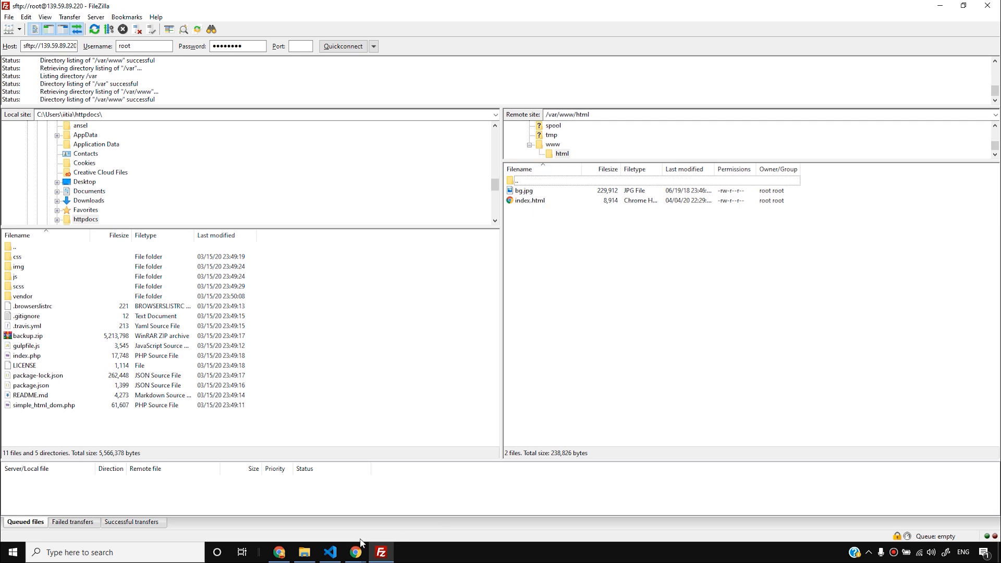
- Switch to the droplet console, move its window aside and list the files in /var/www/html again
{"action": "mouse_move", "coordinate": [356, 552]}
{"action": "left_click", "coordinate": [411, 495]}
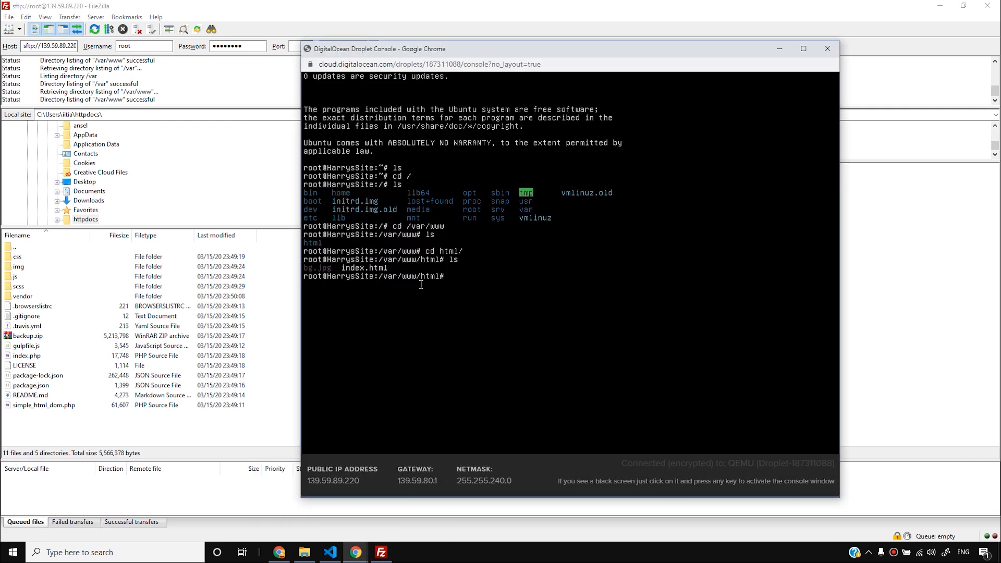
{"action": "left_click_drag", "start_coordinate": [588, 49], "coordinate": [292, 73]}
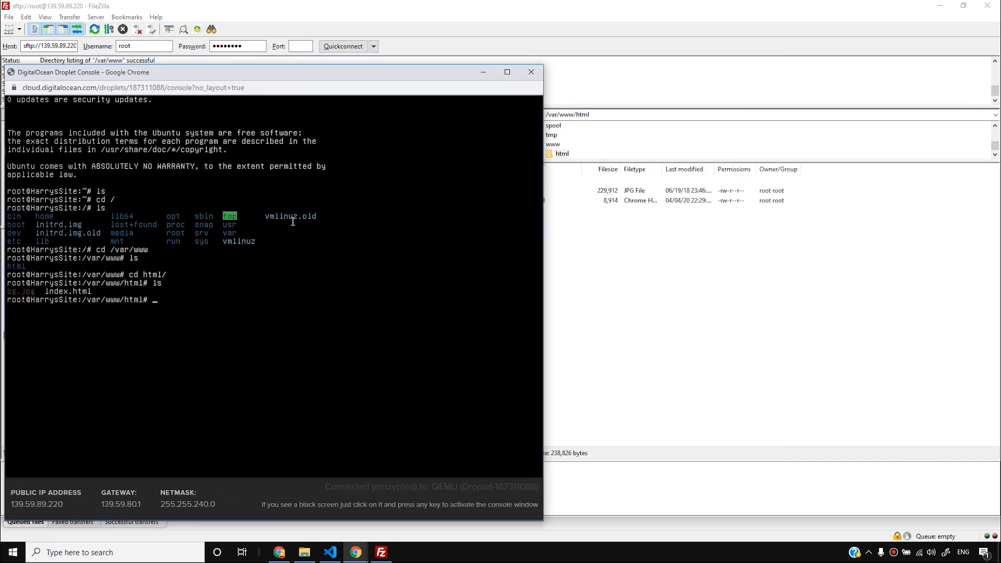
{"action": "type", "text": "ls"}
{"action": "key", "text": "Return"}
- Return to FileZilla, refresh the remote /var/www/html listing and compare it with the console's file listing
{"action": "left_click", "coordinate": [600, 276]}
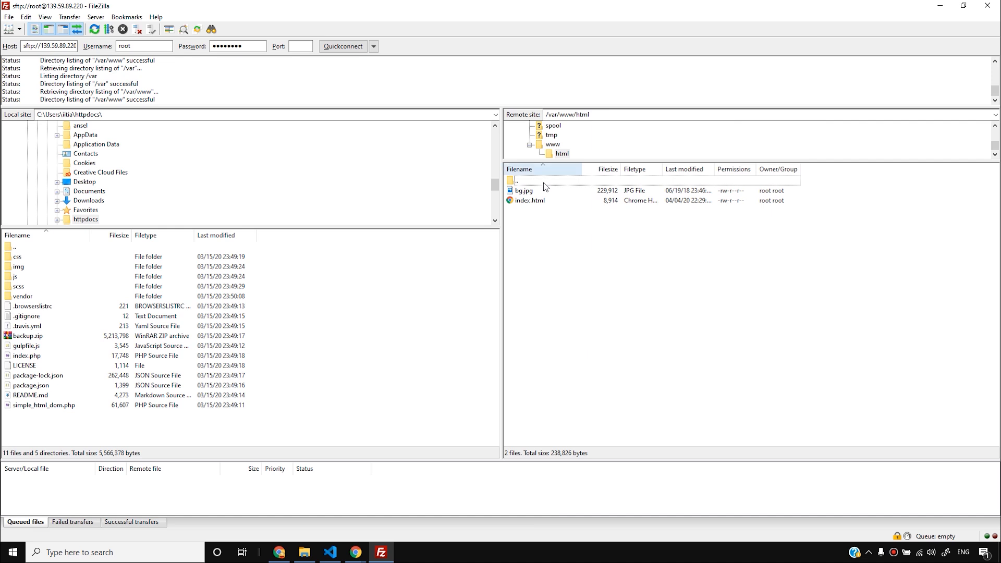
{"action": "right_click", "coordinate": [629, 286]}
{"action": "left_click", "coordinate": [656, 364]}
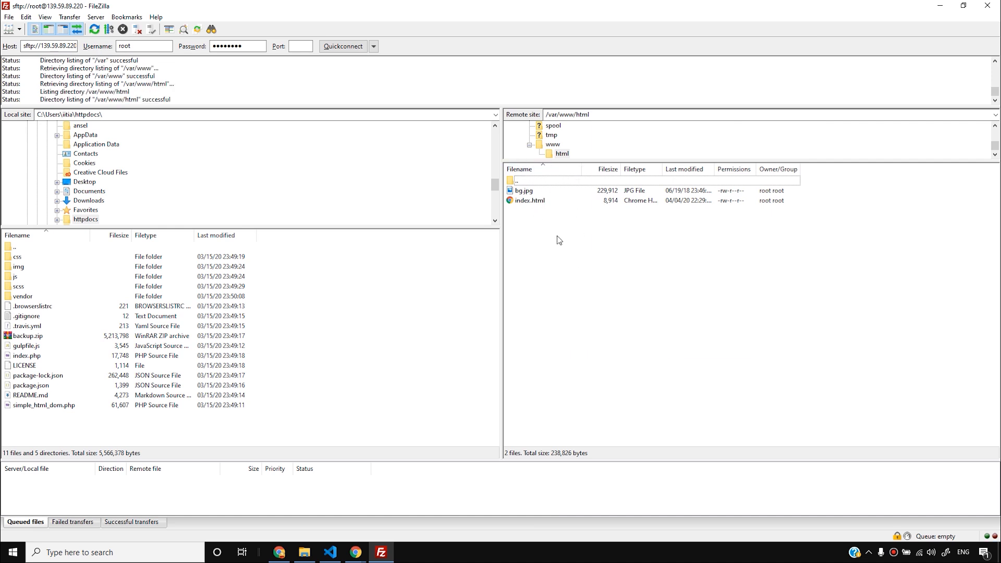
{"action": "mouse_move", "coordinate": [355, 552]}
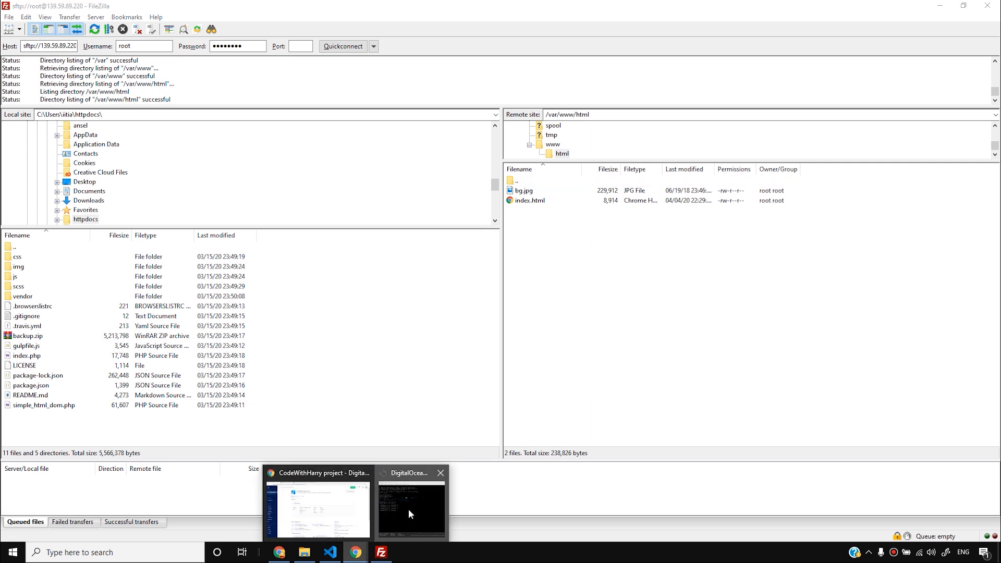
{"action": "left_click", "coordinate": [321, 508]}
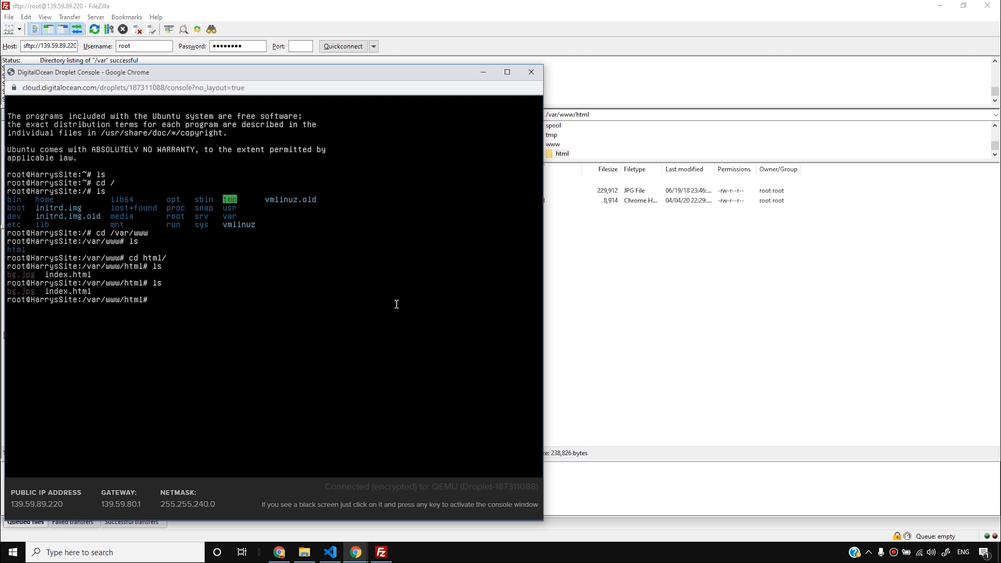
{"action": "left_click", "coordinate": [603, 233]}
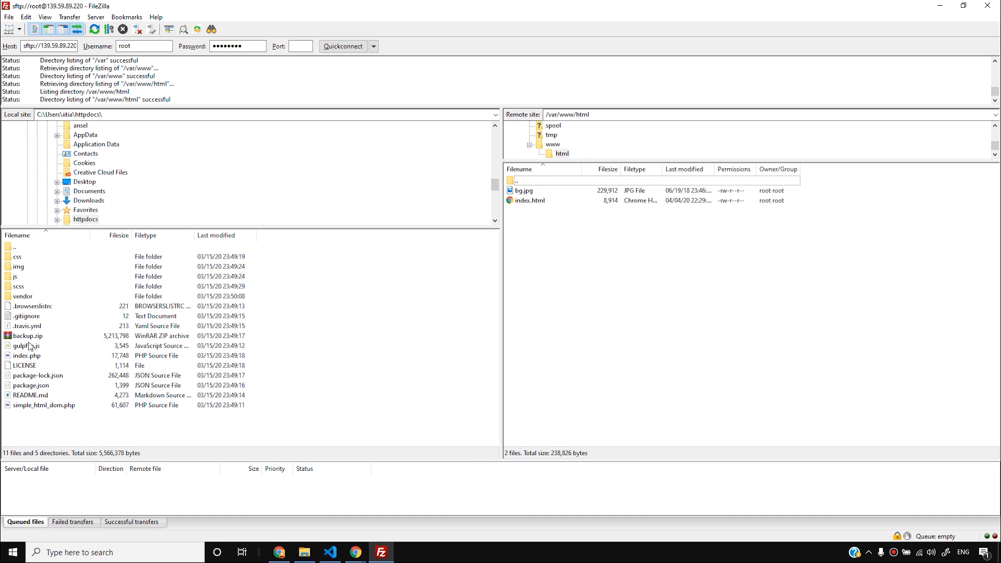
- Upload the eight local files from backup.zip through simple_html_dom.php to the remote /var/www/html folder
{"action": "left_click_drag", "start_coordinate": [73, 420], "coordinate": [21, 338]}
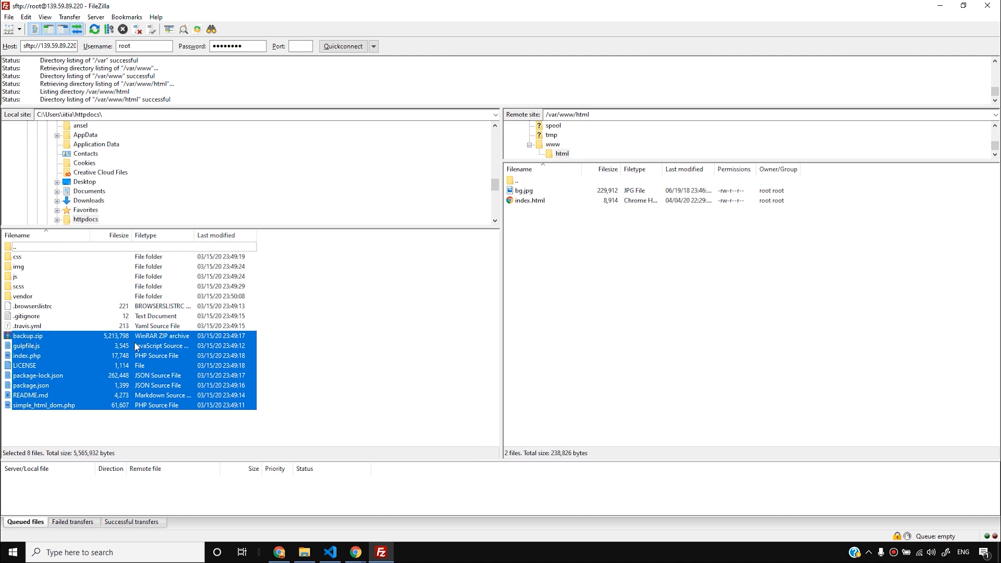
{"action": "left_click_drag", "start_coordinate": [41, 340], "coordinate": [714, 271]}
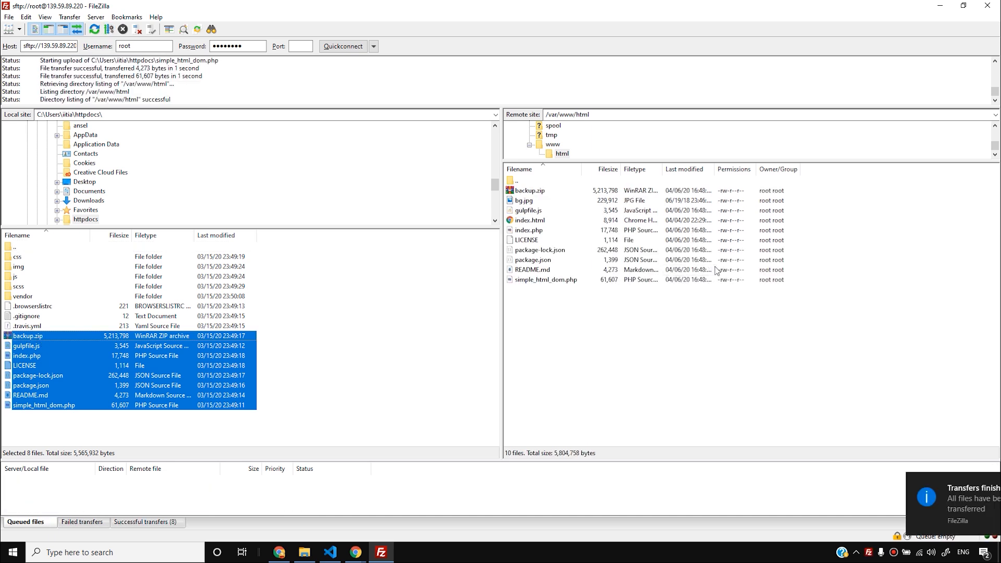
{"action": "left_click_drag", "start_coordinate": [707, 460], "coordinate": [683, 258]}
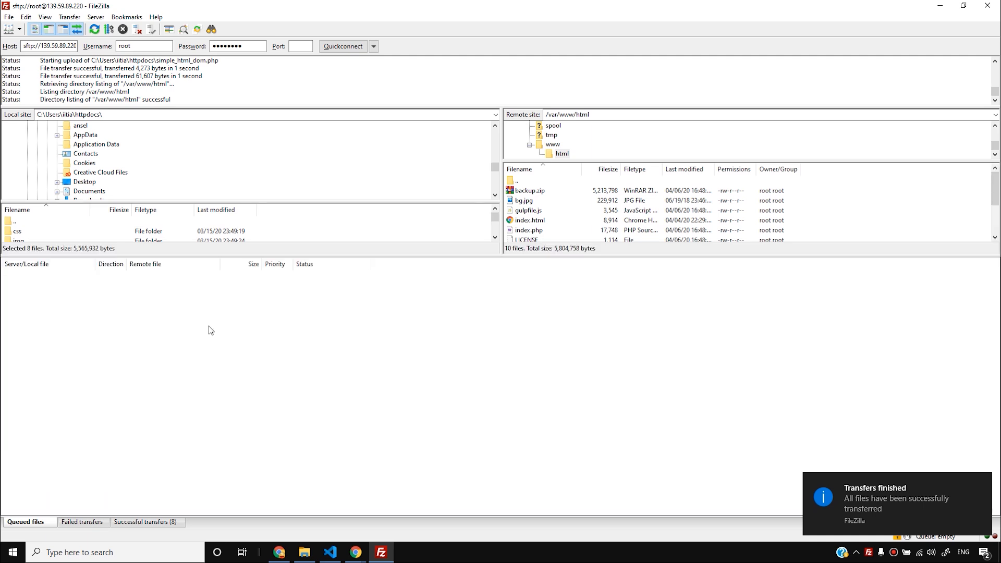
{"action": "left_click", "coordinate": [981, 480]}
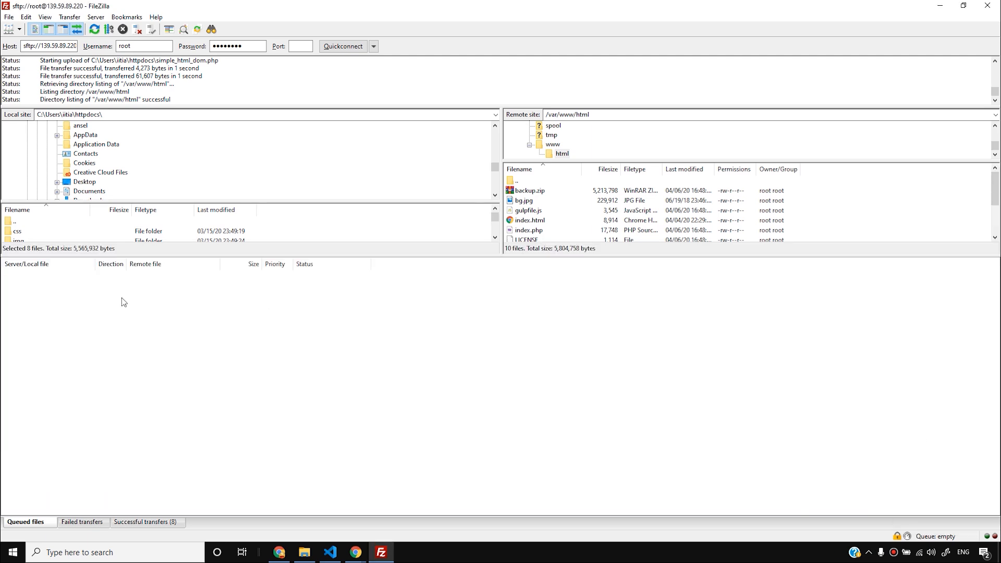
{"action": "left_click_drag", "start_coordinate": [213, 256], "coordinate": [226, 444]}
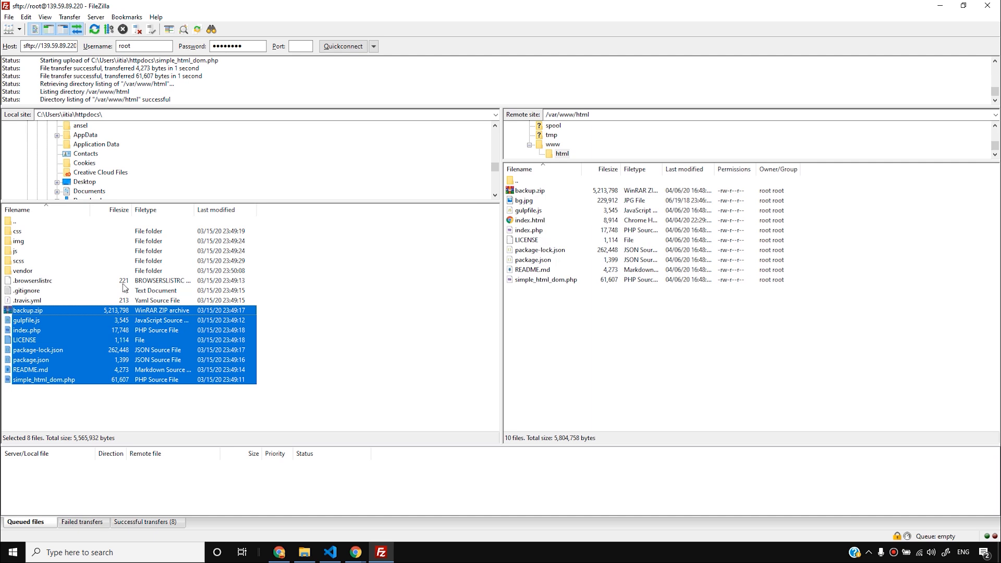
- Upload the local img folder to the remote /var/www/html folder and enlarge the transfer queue area
{"action": "left_click", "coordinate": [18, 241]}
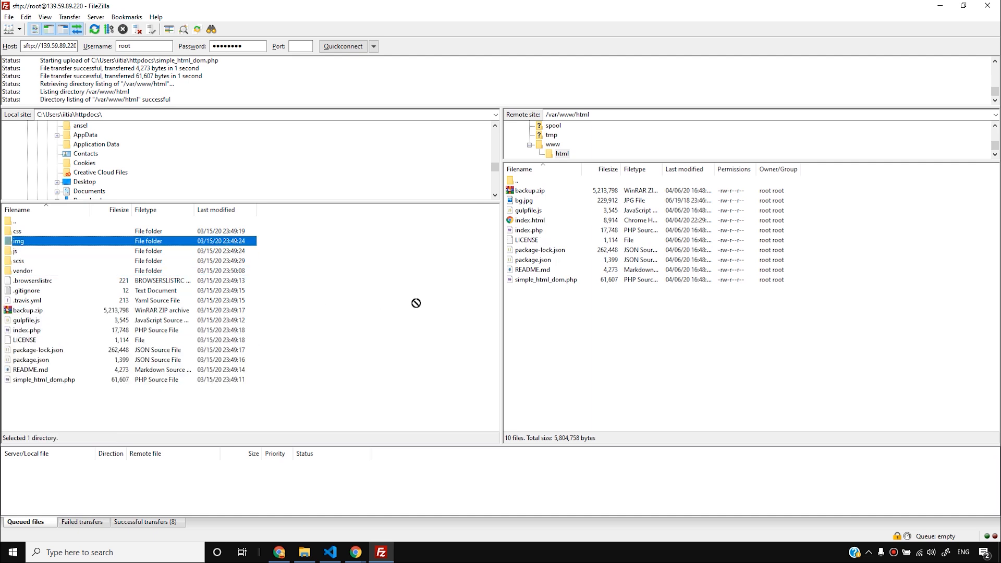
{"action": "left_click_drag", "start_coordinate": [18, 241], "coordinate": [593, 337]}
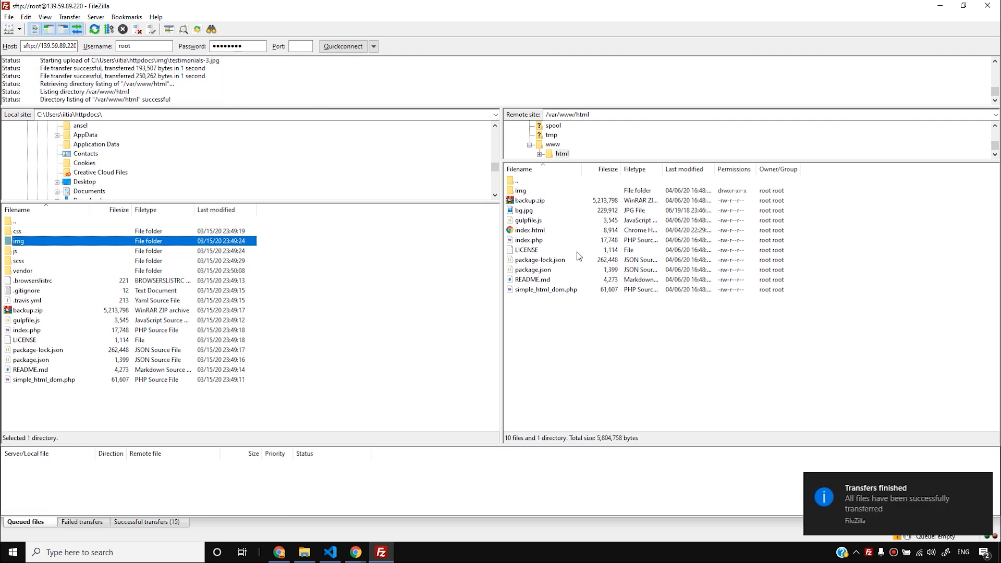
{"action": "left_click_drag", "start_coordinate": [613, 447], "coordinate": [604, 309]}
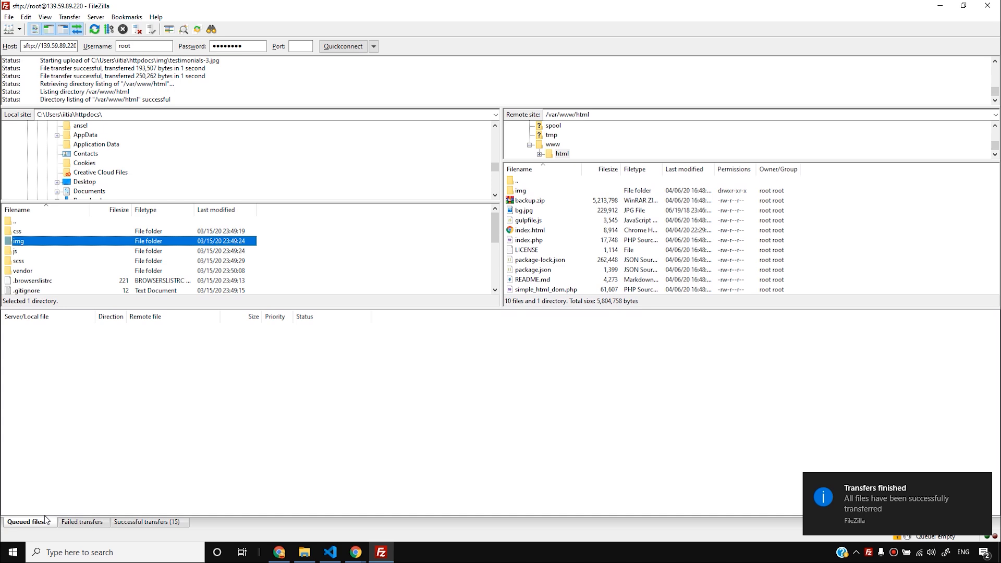
- Upload the css, img, js, scss and vendor folders plus .browserslistrc and .gitignore, always overwriting existing files for the current queue only
{"action": "key", "text": "ctrl+a"}
{"action": "left_click_drag", "start_coordinate": [229, 251], "coordinate": [844, 251]}
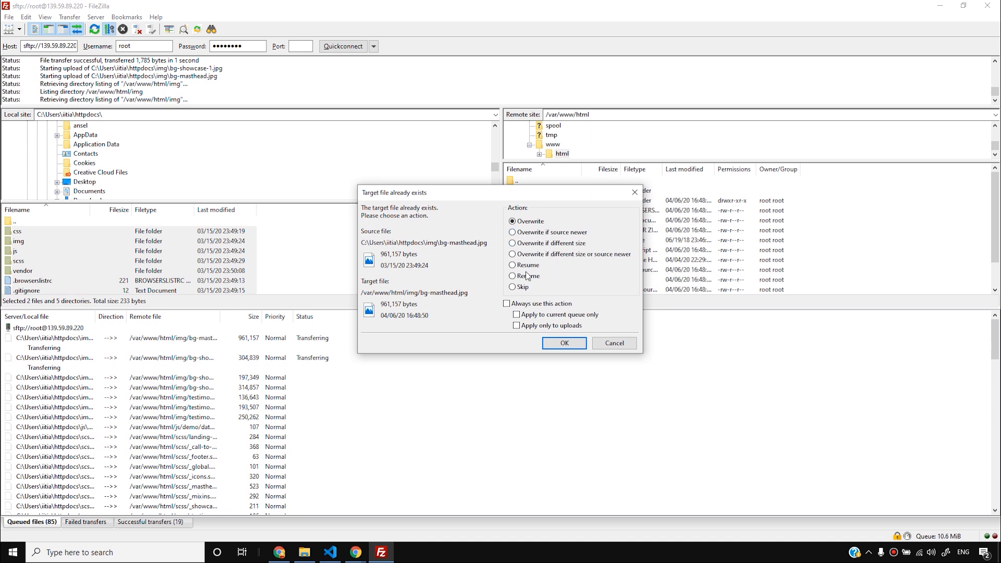
{"action": "left_click", "coordinate": [506, 304]}
{"action": "left_click", "coordinate": [525, 314]}
{"action": "left_click", "coordinate": [562, 343]}
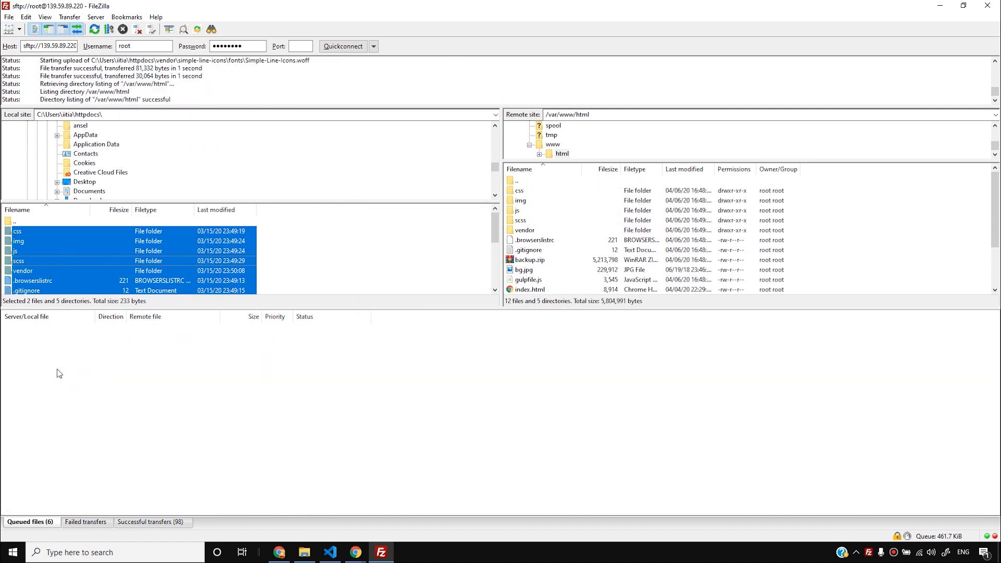
{"action": "left_click", "coordinate": [983, 481]}
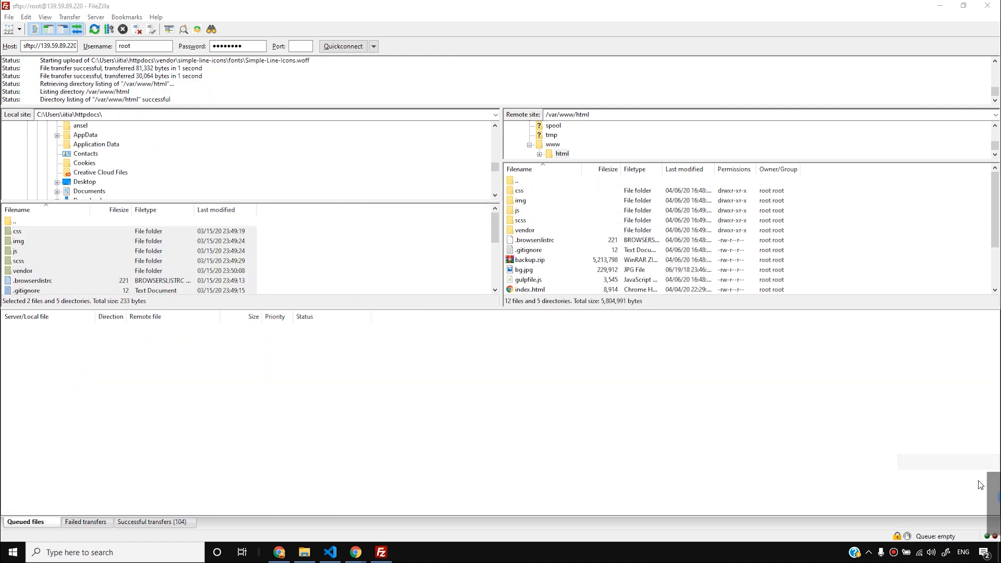
- Show the list of successful transfers and widen its local file column to fit the full paths
{"action": "left_click", "coordinate": [257, 402]}
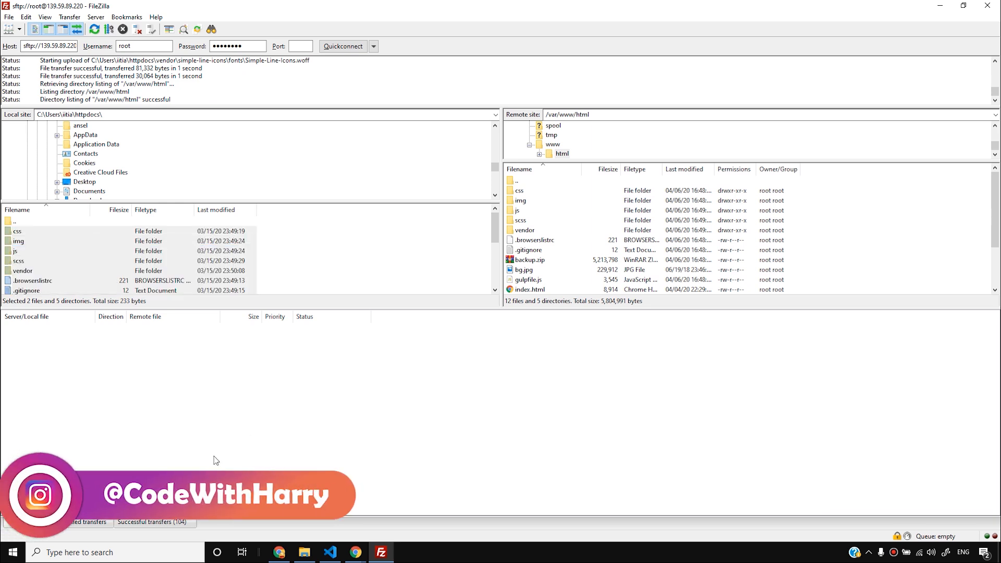
{"action": "left_click", "coordinate": [177, 521]}
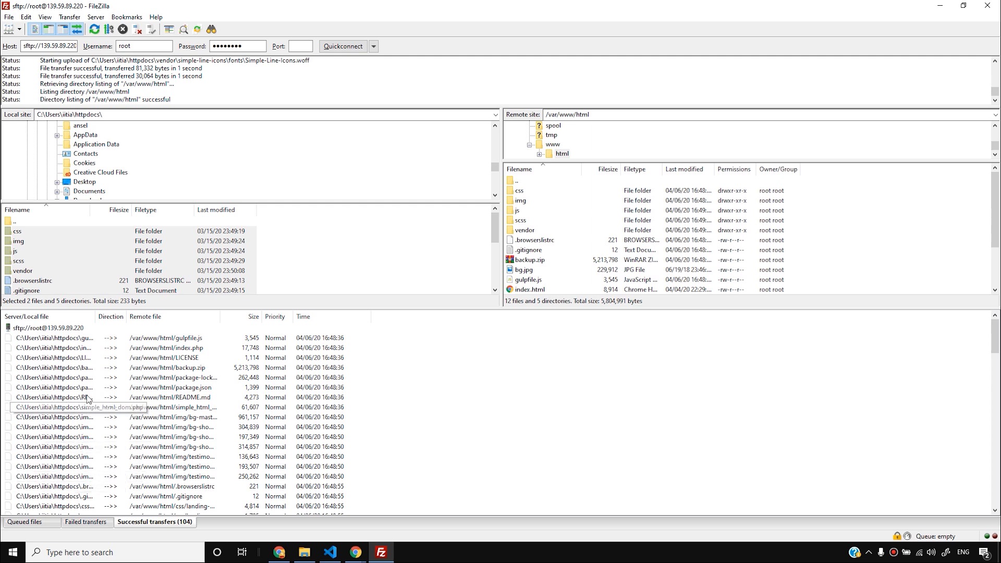
{"action": "double_click", "coordinate": [96, 317]}
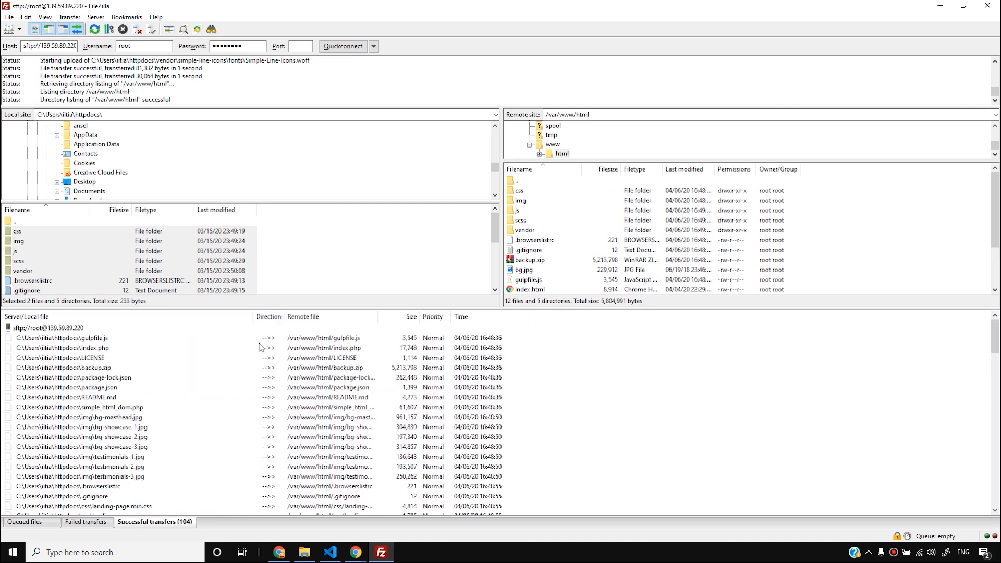
- Enlarge the file lists, open the local scss folder and download the remote backup.zip into it
{"action": "scroll", "coordinate": [685, 252], "scroll_direction": "down", "scroll_amount": 2}
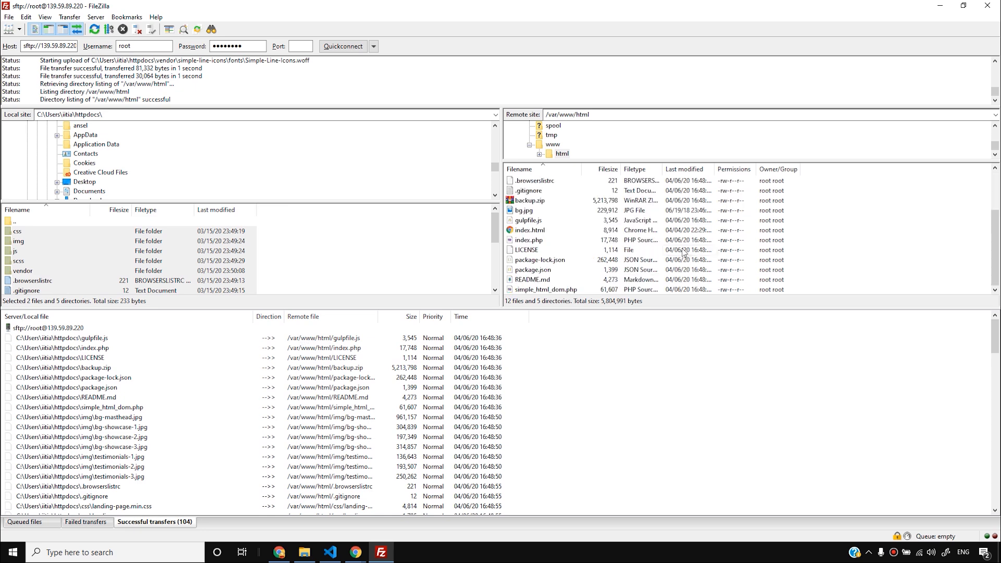
{"action": "left_click_drag", "start_coordinate": [839, 312], "coordinate": [831, 469]}
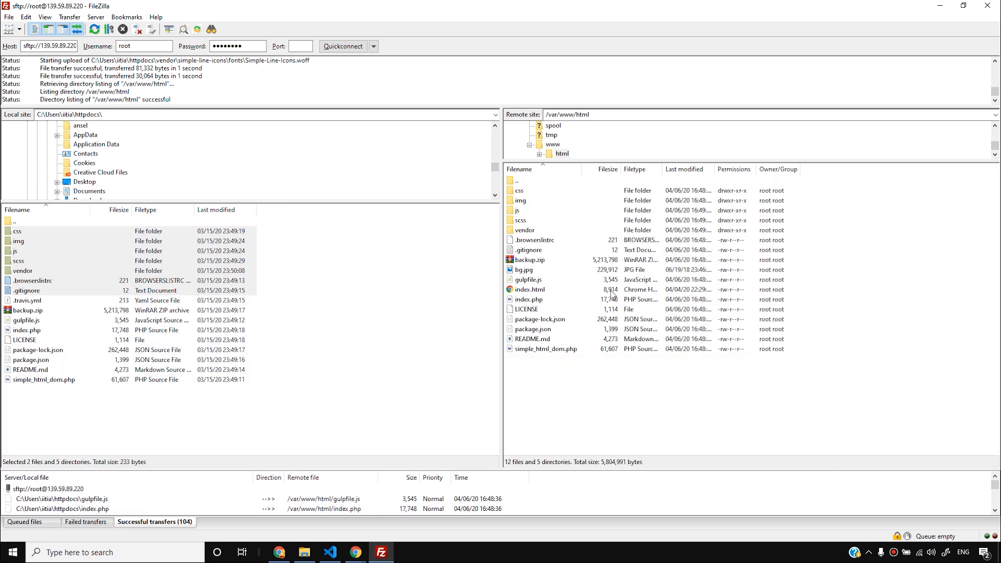
{"action": "double_click", "coordinate": [16, 260]}
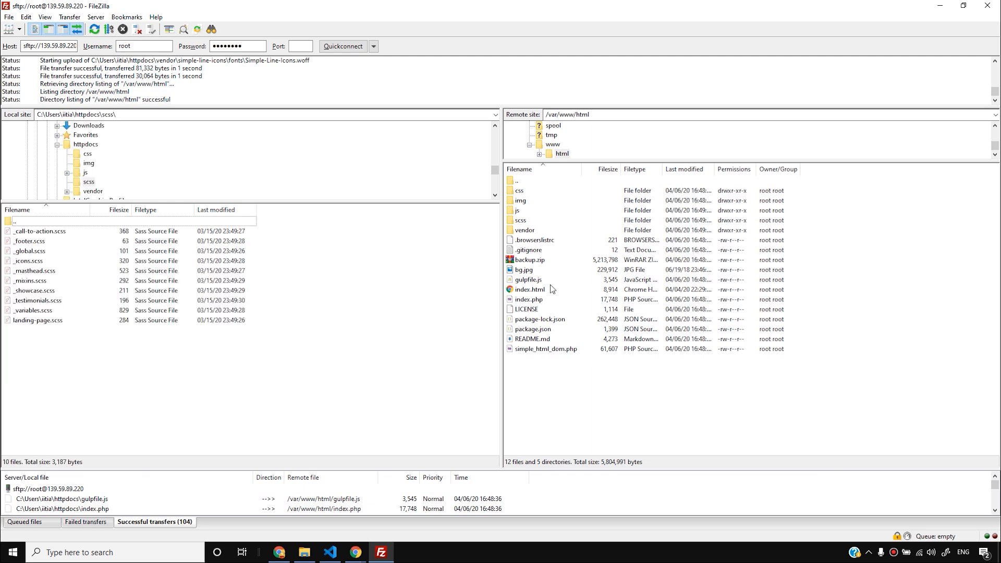
{"action": "left_click_drag", "start_coordinate": [534, 261], "coordinate": [246, 353]}
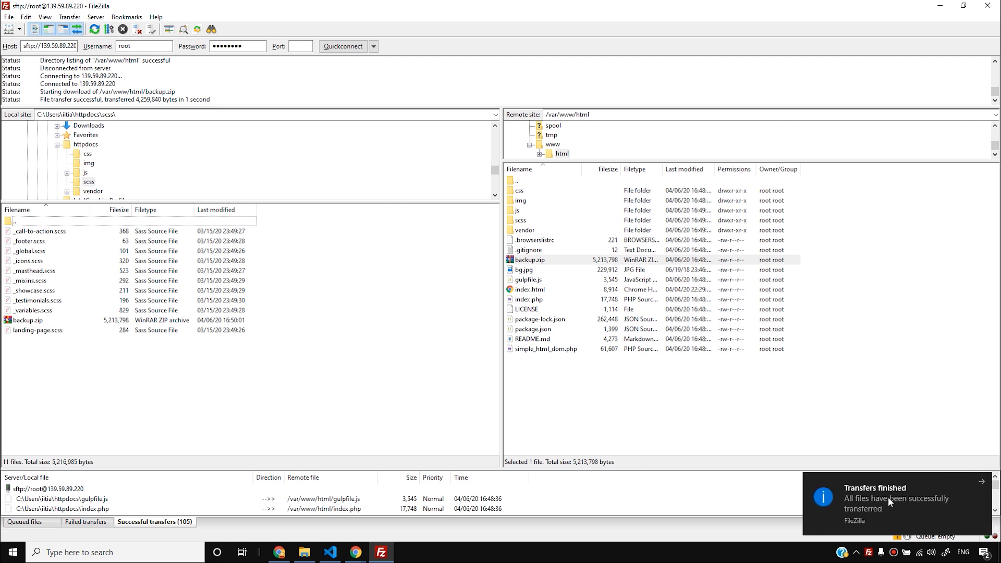
- Enlarge the successful transfers list and examine the direction, size and time of the uploads and the backup.zip download
{"action": "left_click_drag", "start_coordinate": [737, 469], "coordinate": [717, 395]}
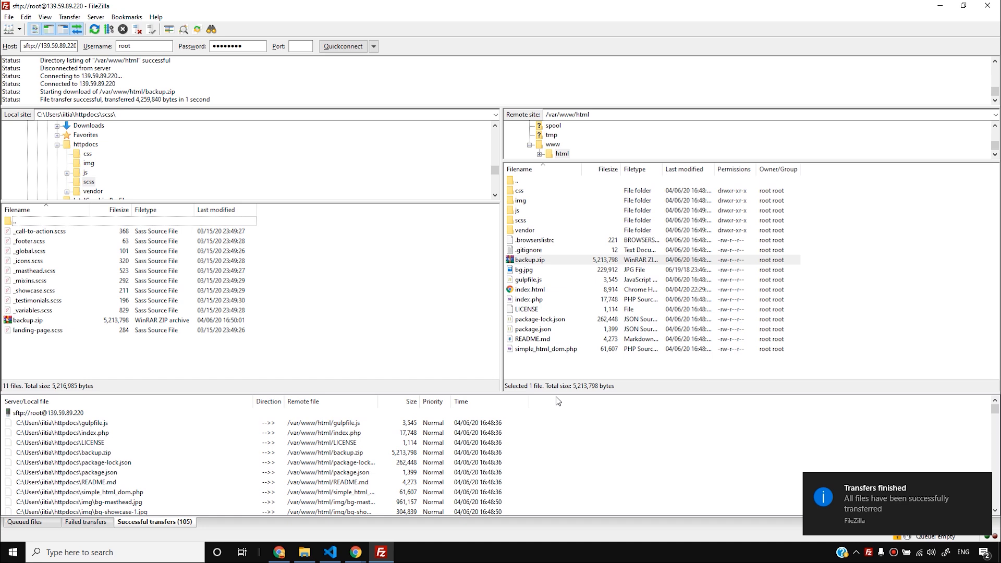
{"action": "left_click_drag", "start_coordinate": [556, 396], "coordinate": [417, 168]}
{"action": "scroll", "coordinate": [291, 430], "scroll_direction": "down", "scroll_amount": 20}
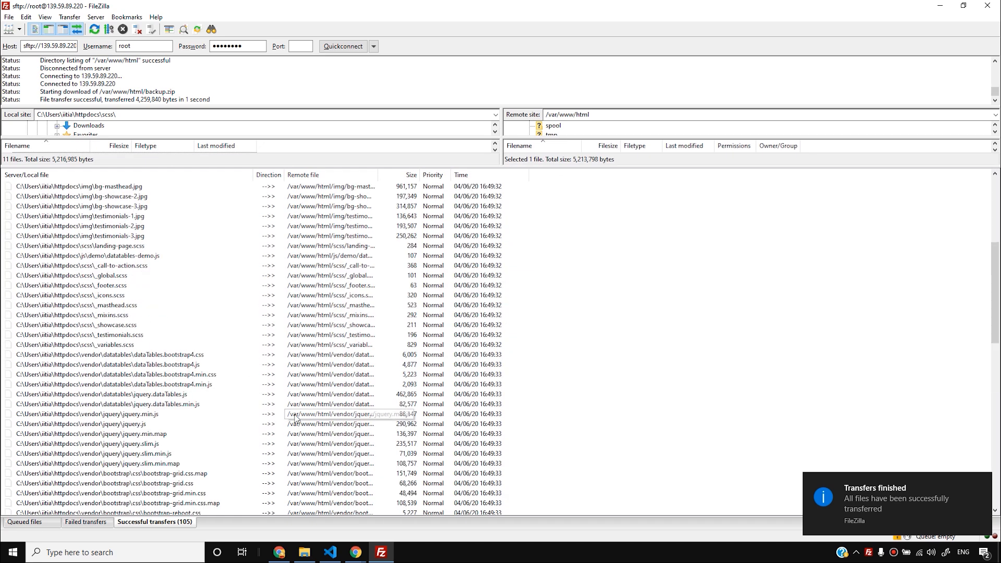
{"action": "scroll", "coordinate": [291, 430], "scroll_direction": "down", "scroll_amount": 2}
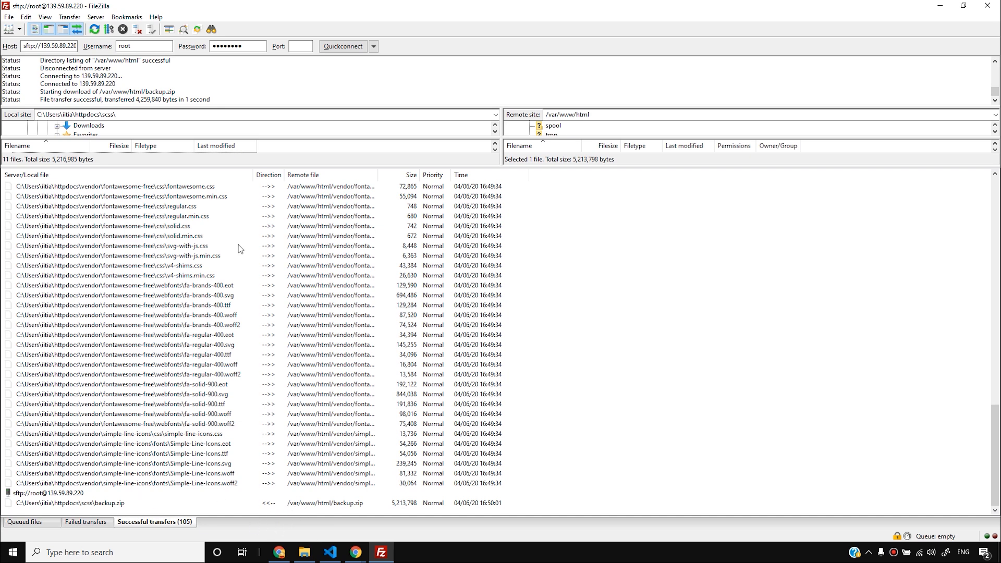
{"action": "left_click", "coordinate": [437, 207]}
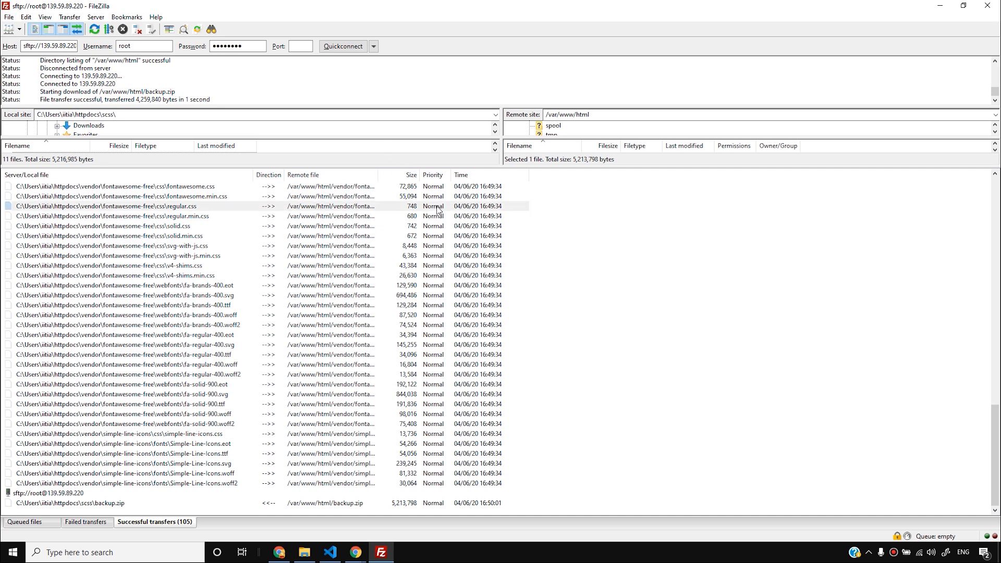
{"action": "scroll", "coordinate": [438, 209], "scroll_direction": "up", "scroll_amount": 7}
{"action": "scroll", "coordinate": [438, 208], "scroll_direction": "up", "scroll_amount": 13}
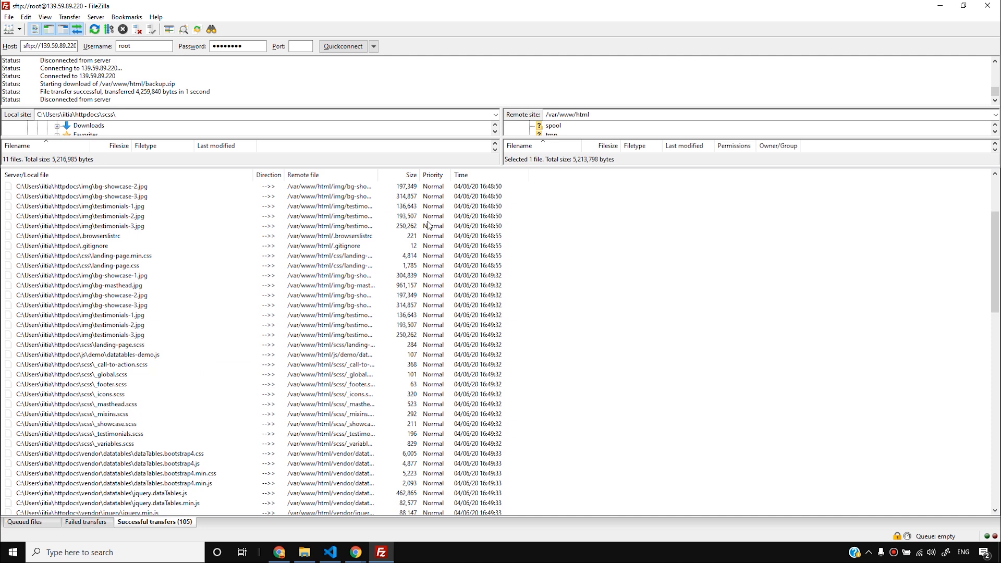
{"action": "right_click", "coordinate": [432, 246]}
{"action": "left_click", "coordinate": [800, 284]}
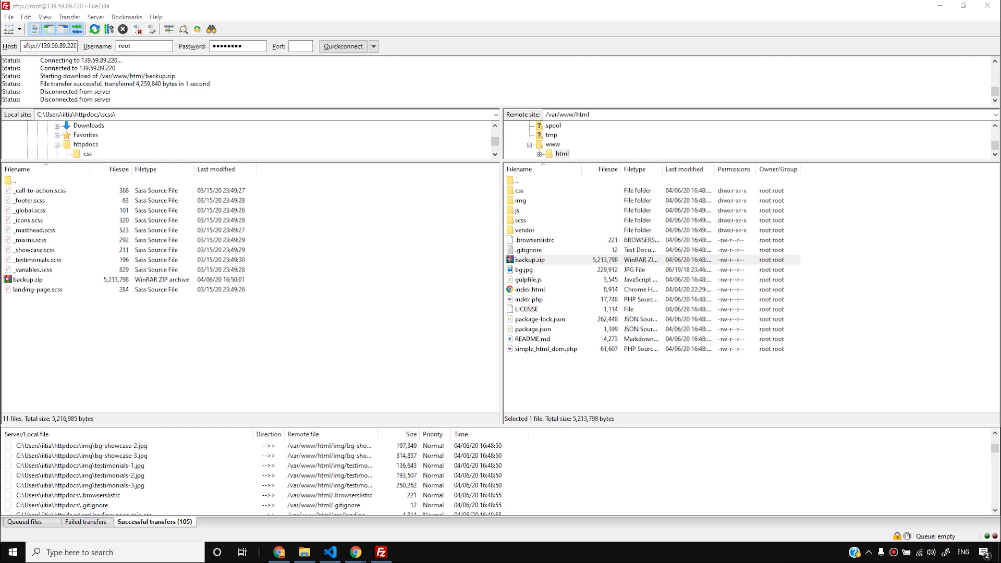
- Switch to the DigitalOcean droplet console, resize it beside the remote file list and list the contents of /var/www/html with ls
{"action": "left_click", "coordinate": [358, 552]}
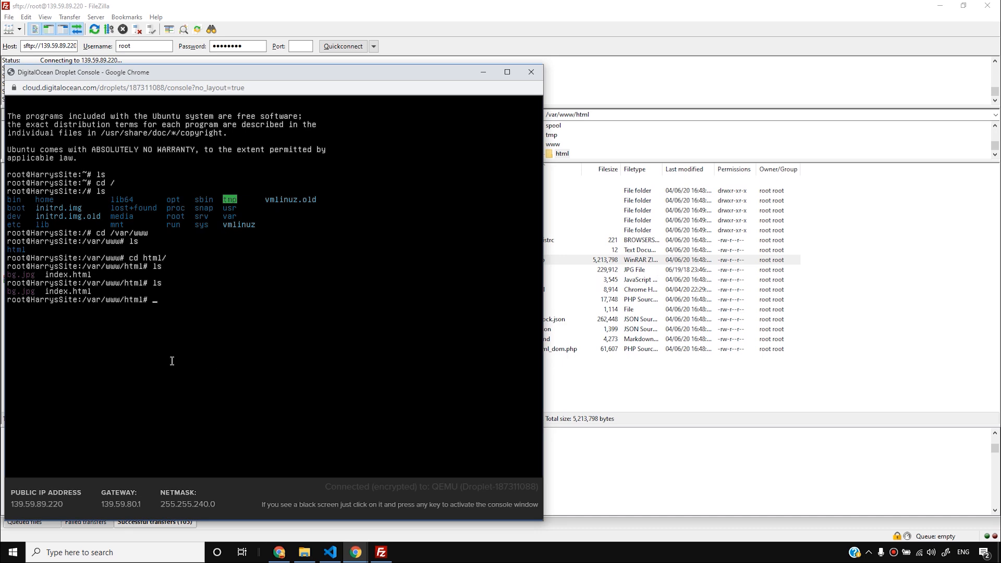
{"action": "left_click_drag", "start_coordinate": [379, 83], "coordinate": [442, 85]}
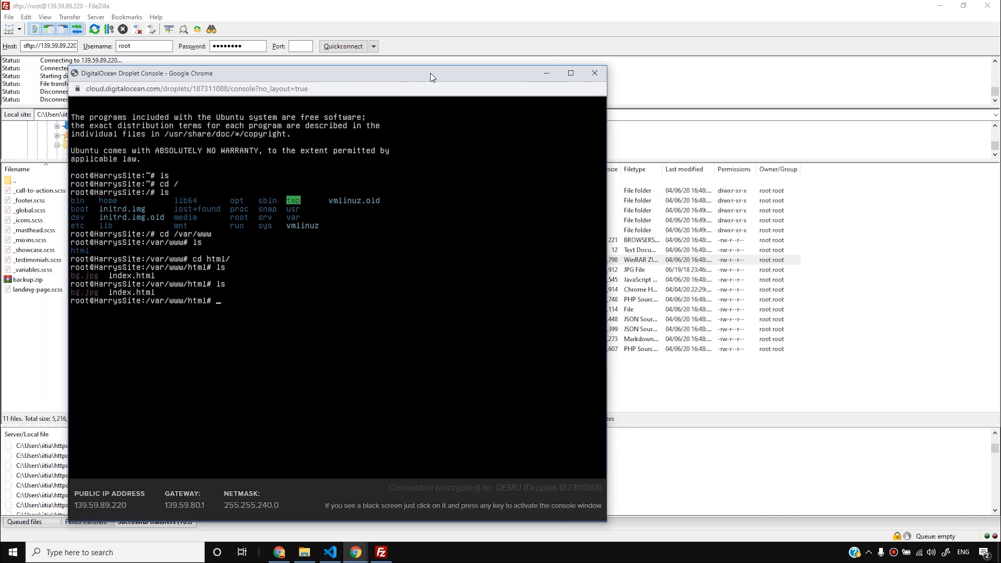
{"action": "left_click_drag", "start_coordinate": [606, 115], "coordinate": [468, 115]}
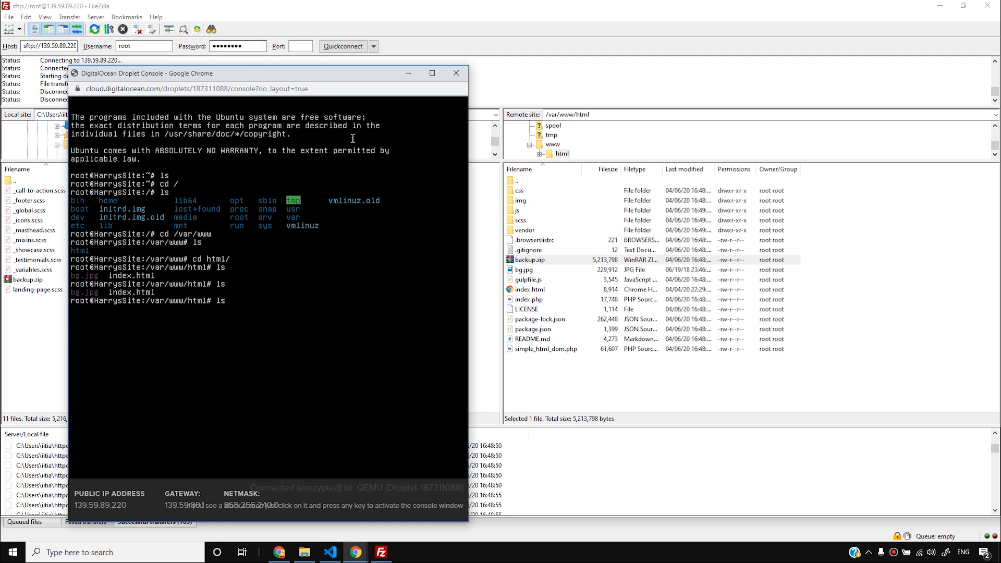
{"action": "left_click_drag", "start_coordinate": [302, 66], "coordinate": [305, 116]}
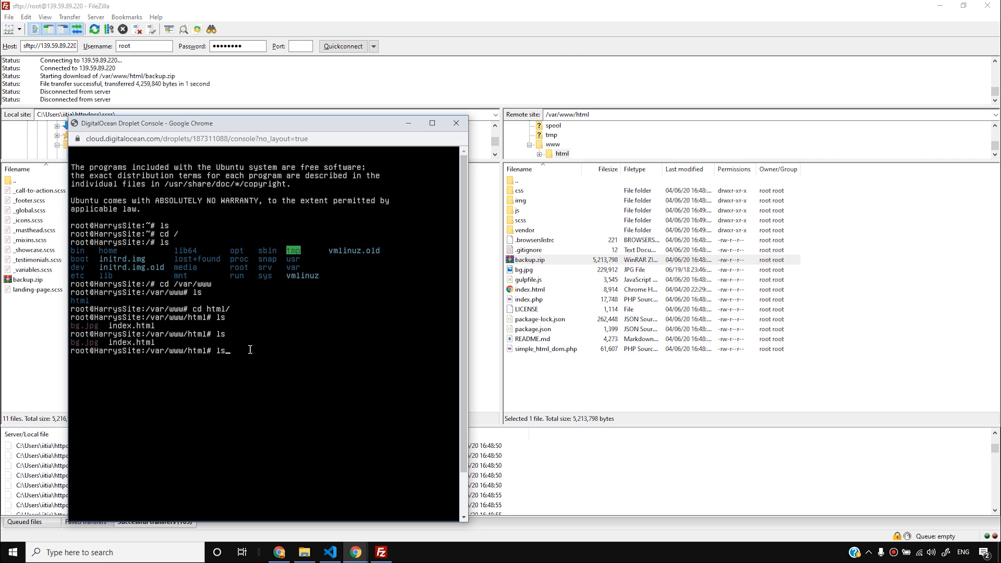
{"action": "key", "text": "Return"}
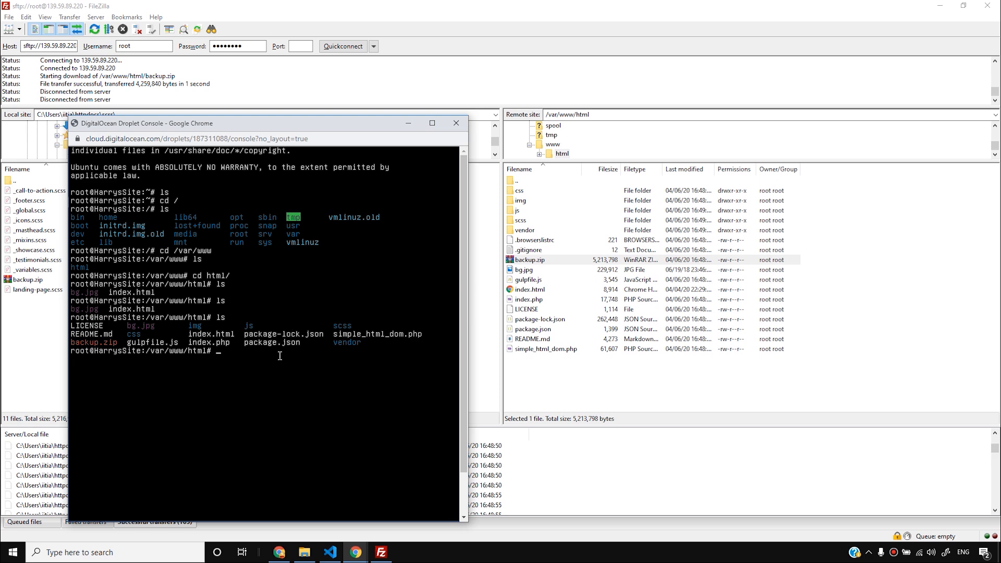
{"action": "left_click", "coordinate": [339, 552]}
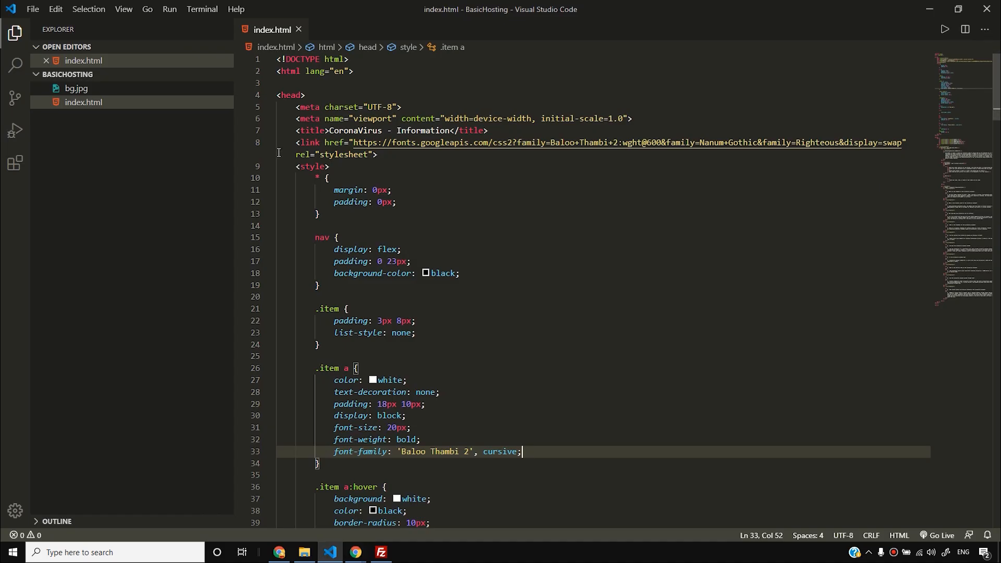
{"action": "left_click", "coordinate": [355, 552]}
{"action": "left_click", "coordinate": [318, 503]}
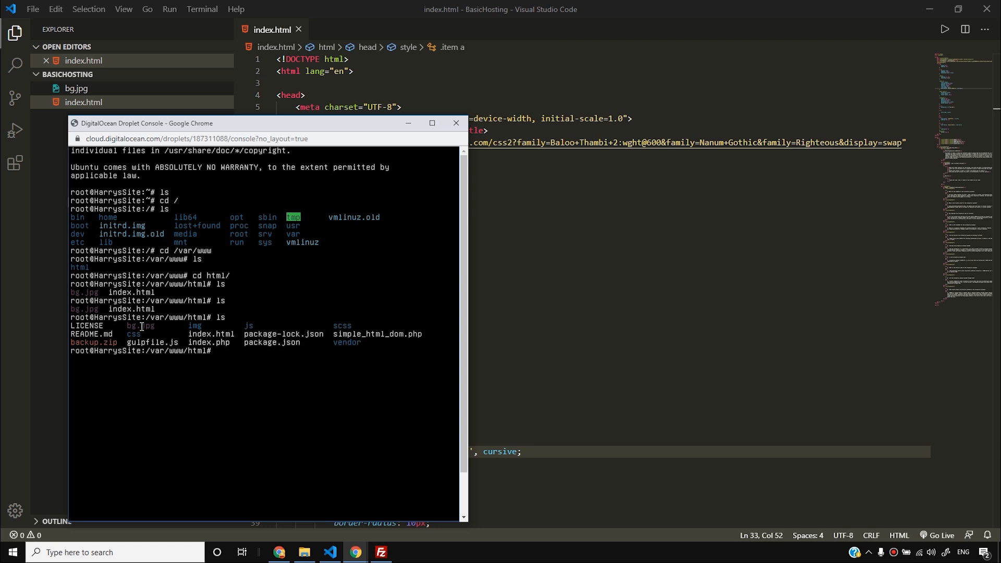
- In FileZilla, delete all files and folders from the remote /var/www/html folder, confirming the deletion
{"action": "left_click", "coordinate": [380, 552]}
{"action": "left_click_drag", "start_coordinate": [590, 370], "coordinate": [528, 189]}
{"action": "key", "text": "Delete"}
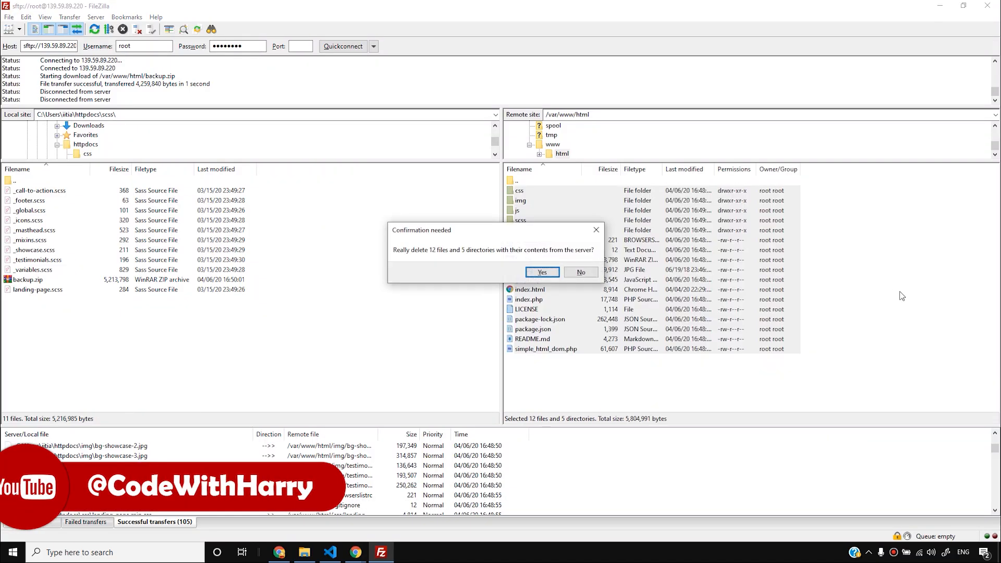
{"action": "left_click", "coordinate": [537, 277]}
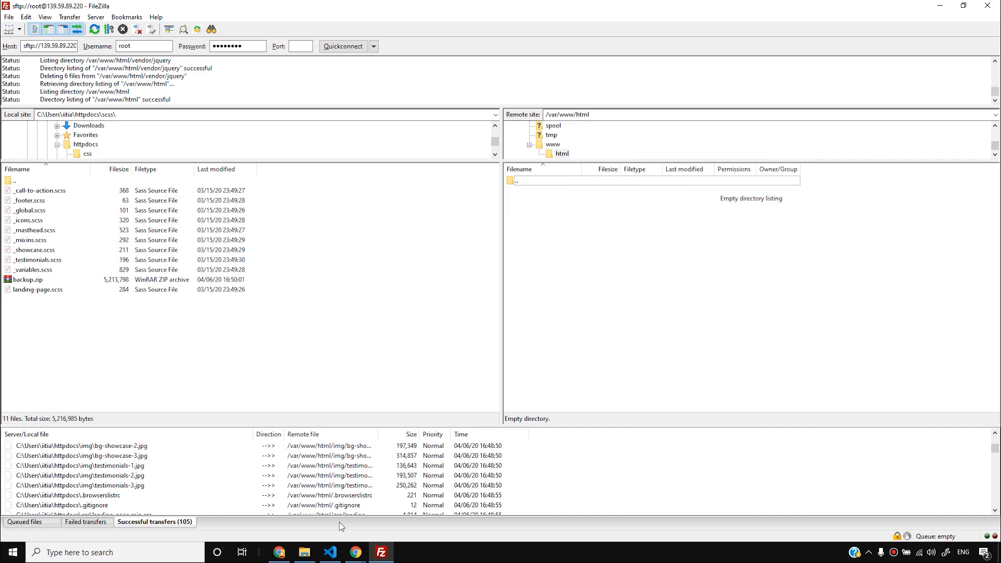
- Try to upload index.html straight from the BasicHosting project in Visual Studio Code to the remote html folder
{"action": "left_click", "coordinate": [330, 552]}
{"action": "left_click", "coordinate": [102, 140]}
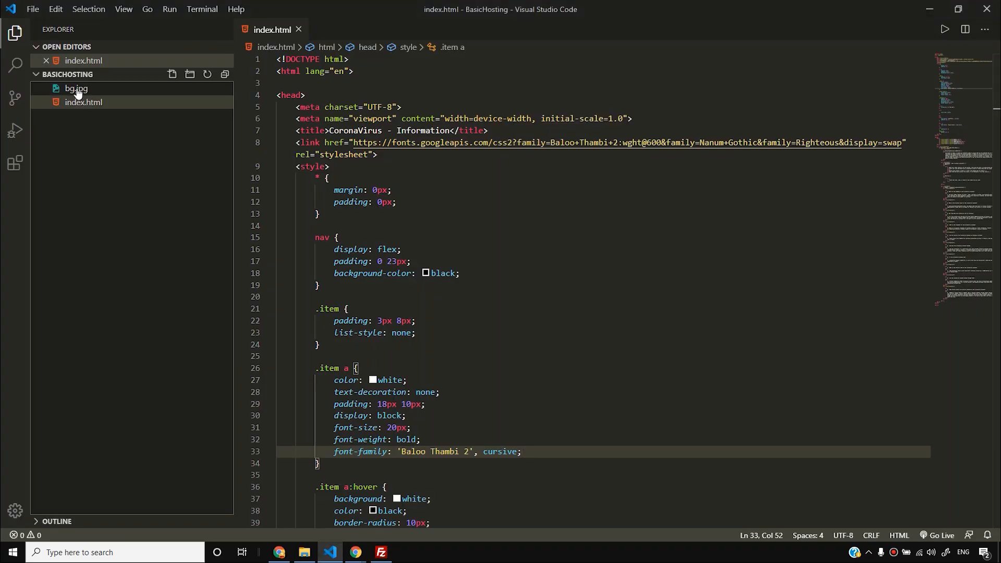
{"action": "left_click_drag", "start_coordinate": [82, 108], "coordinate": [649, 323]}
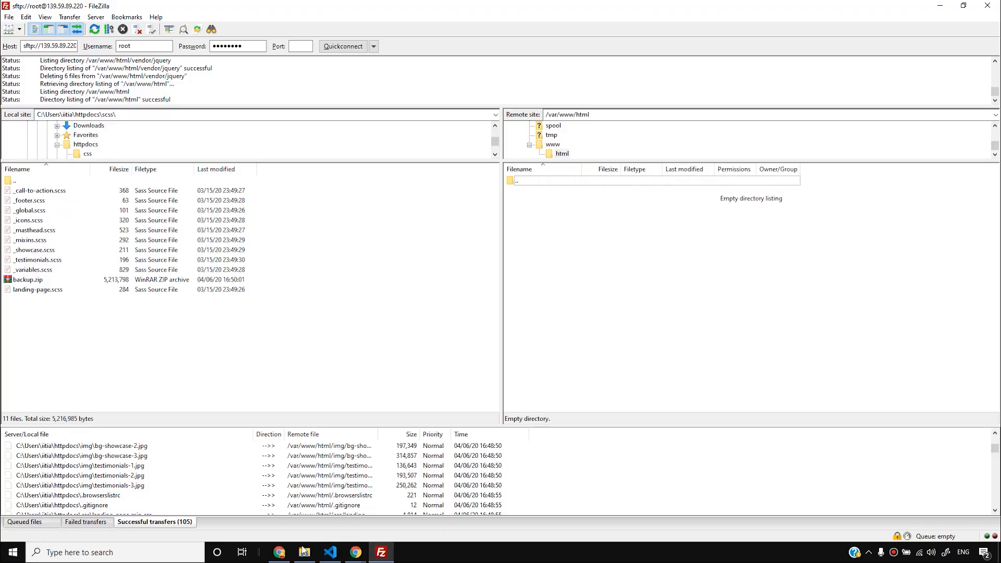
- Reveal the BasicHosting project's index.html in File Explorer from Visual Studio Code, and upload bg.jpg and index.html to /var/www/html in FileZilla
{"action": "left_click", "coordinate": [330, 552]}
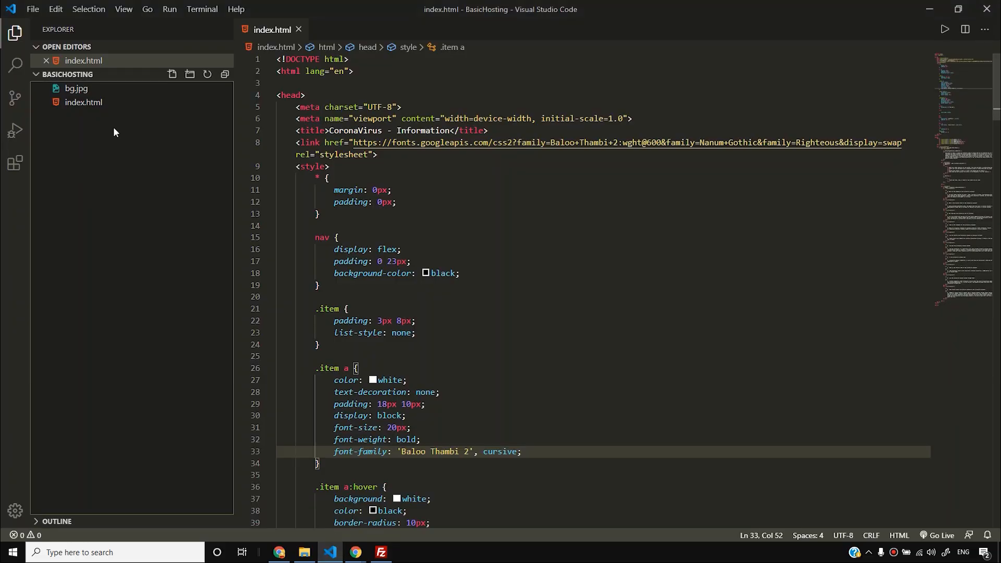
{"action": "right_click", "coordinate": [89, 105]}
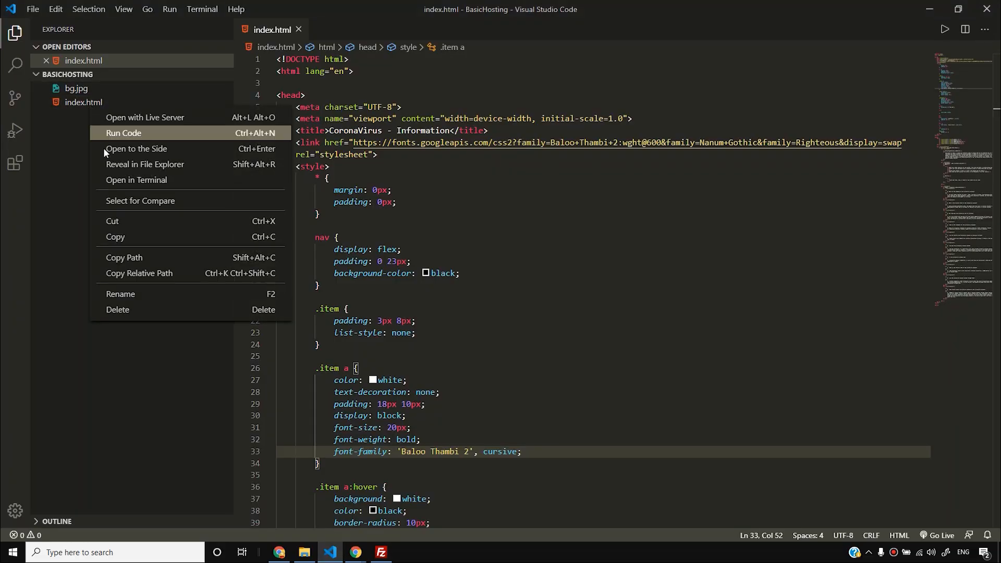
{"action": "left_click", "coordinate": [163, 164]}
{"action": "left_click_drag", "start_coordinate": [404, 335], "coordinate": [747, 282]}
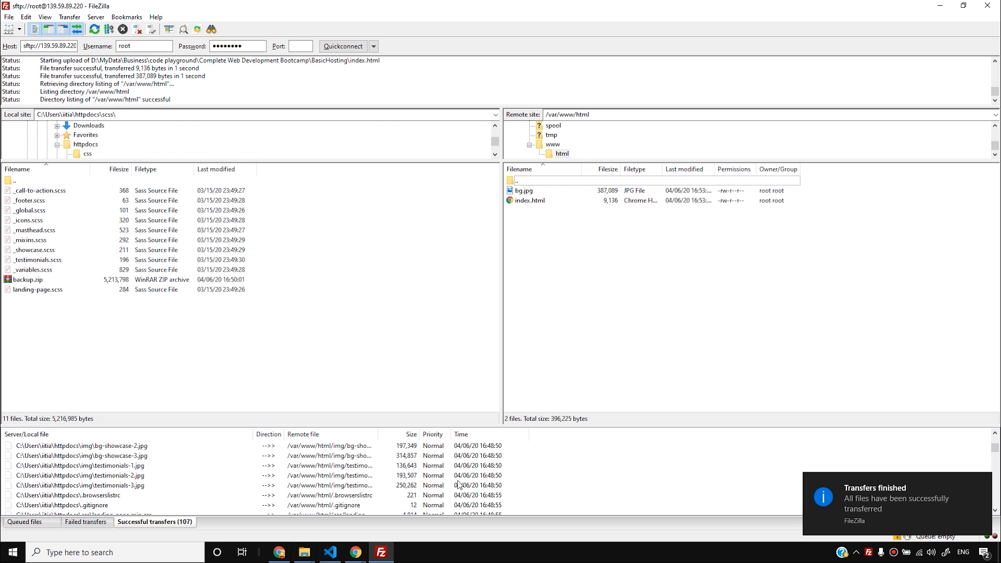
- Load 139.59.89.220 in a new Chrome tab, look through the whole hosted page and close the tab
{"action": "mouse_move", "coordinate": [356, 552]}
{"action": "left_click", "coordinate": [343, 502]}
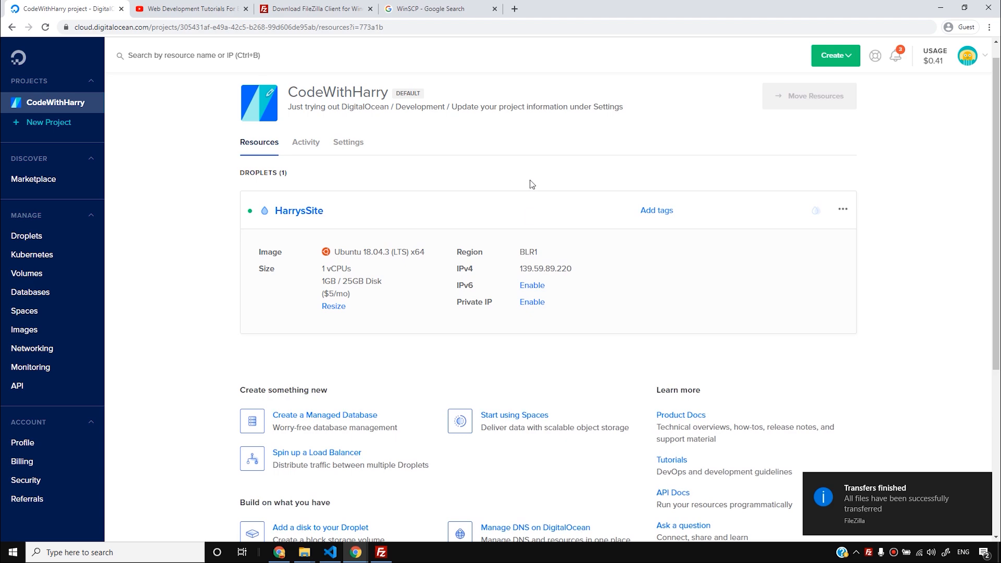
{"action": "left_click", "coordinate": [539, 221]}
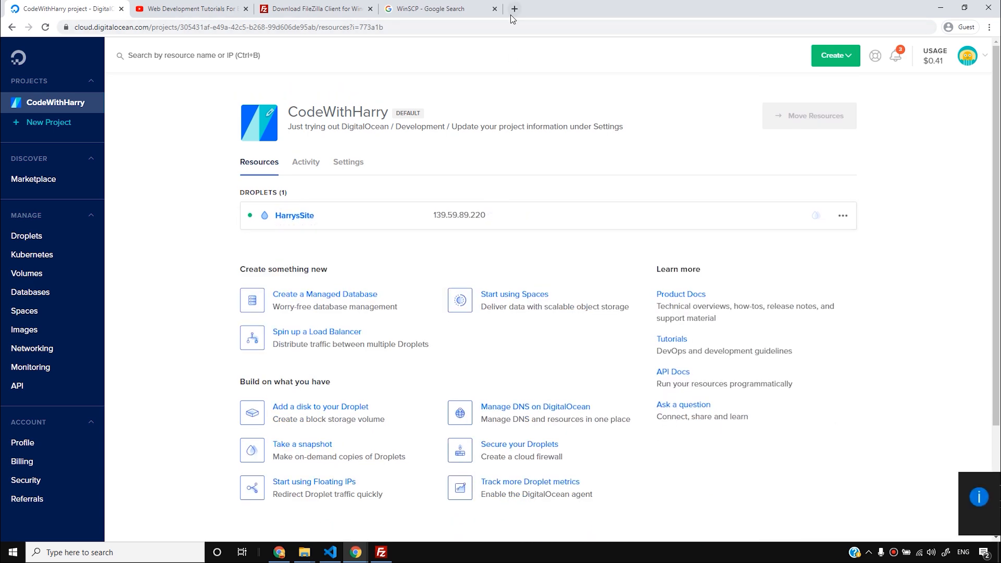
{"action": "left_click", "coordinate": [514, 9]}
{"action": "type", "text": "139.59.89.220"}
{"action": "key", "text": "Return"}
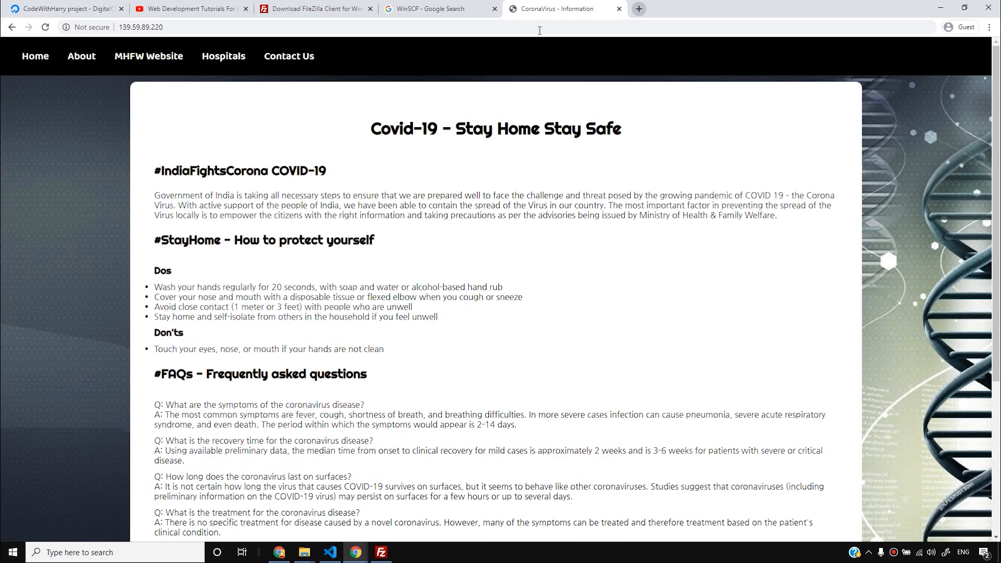
{"action": "scroll", "coordinate": [592, 284], "scroll_direction": "down", "scroll_amount": 5}
{"action": "scroll", "coordinate": [592, 284], "scroll_direction": "down", "scroll_amount": 1}
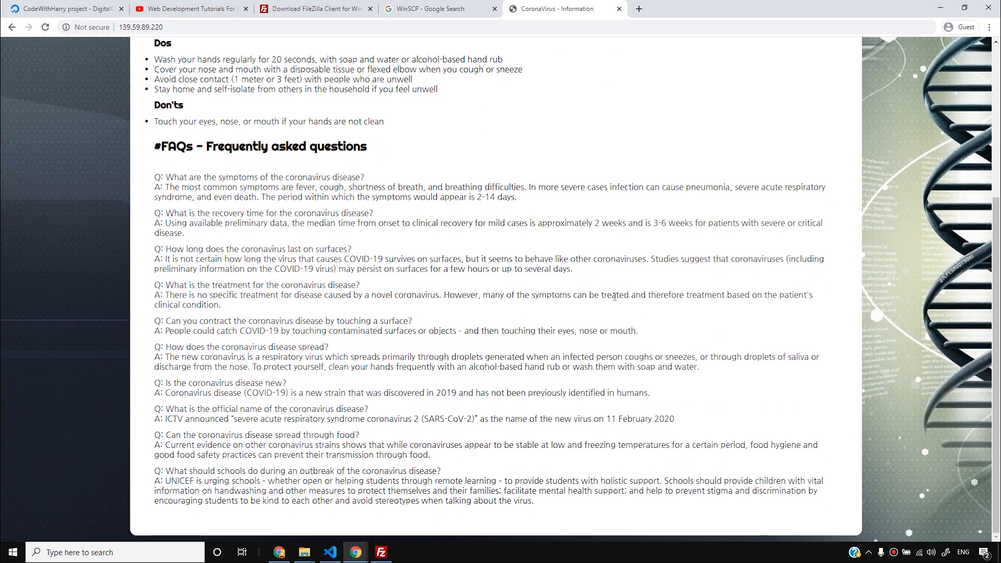
{"action": "left_click", "coordinate": [619, 9]}
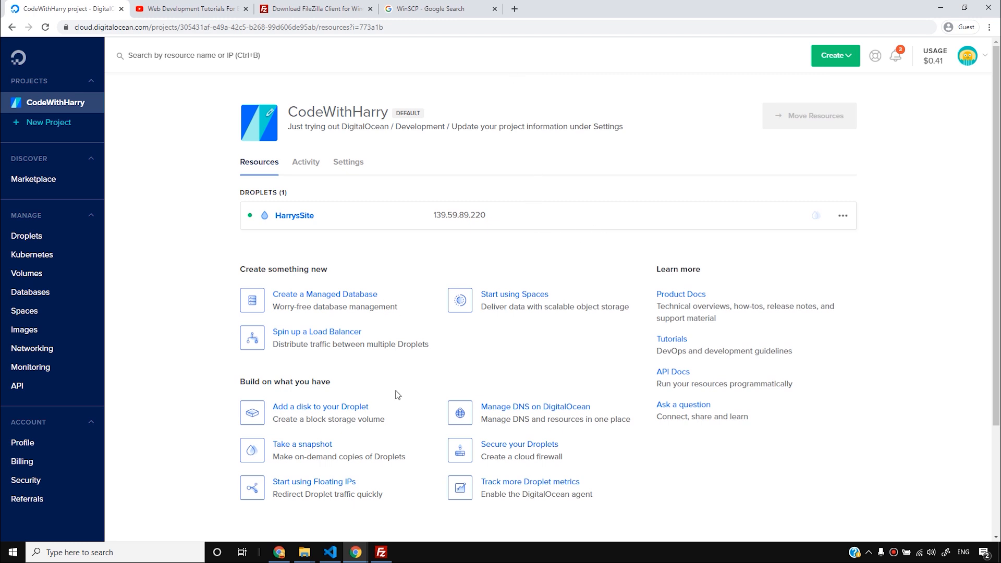
{"action": "left_click", "coordinate": [381, 552]}
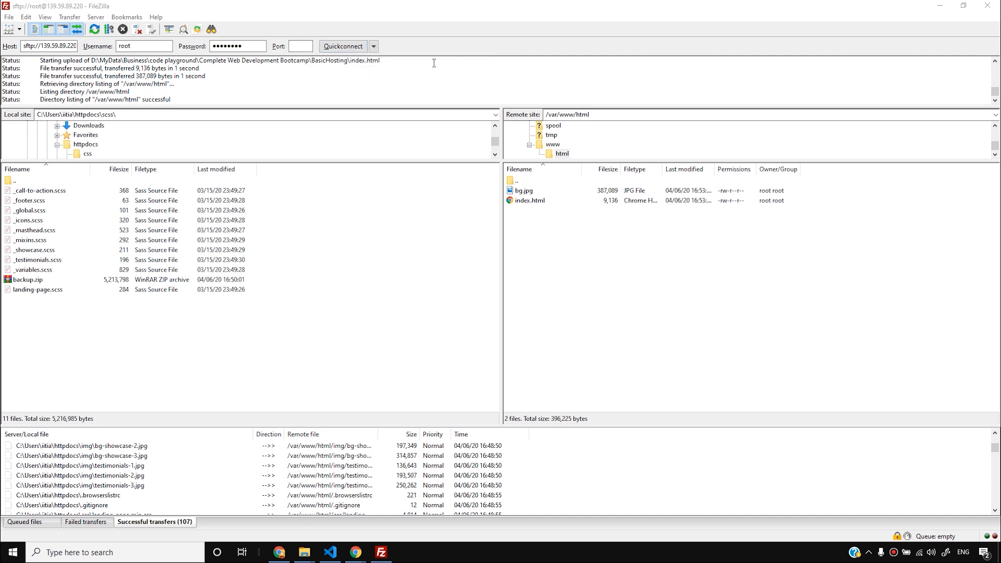
{"action": "left_click", "coordinate": [373, 46]}
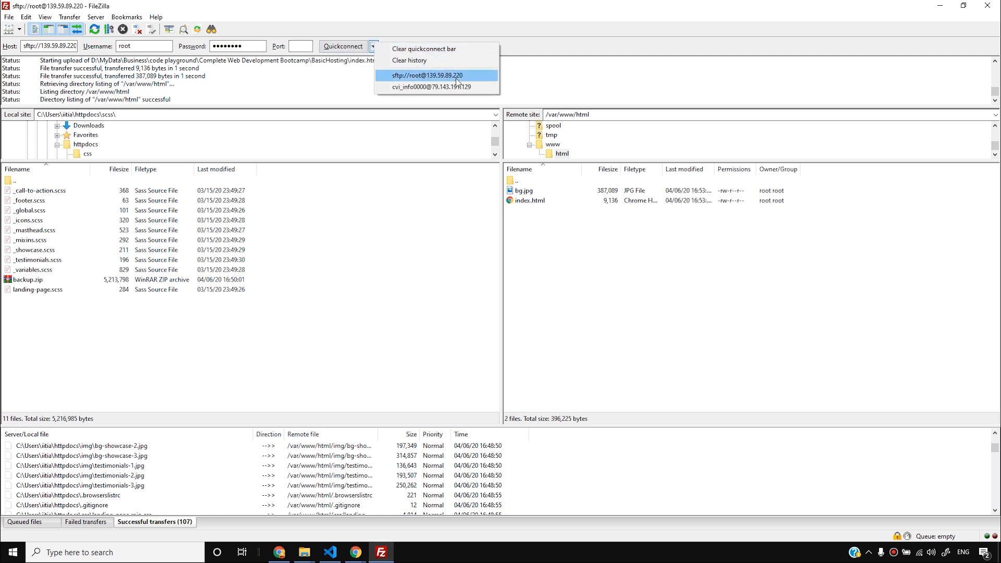
{"action": "left_click", "coordinate": [439, 77]}
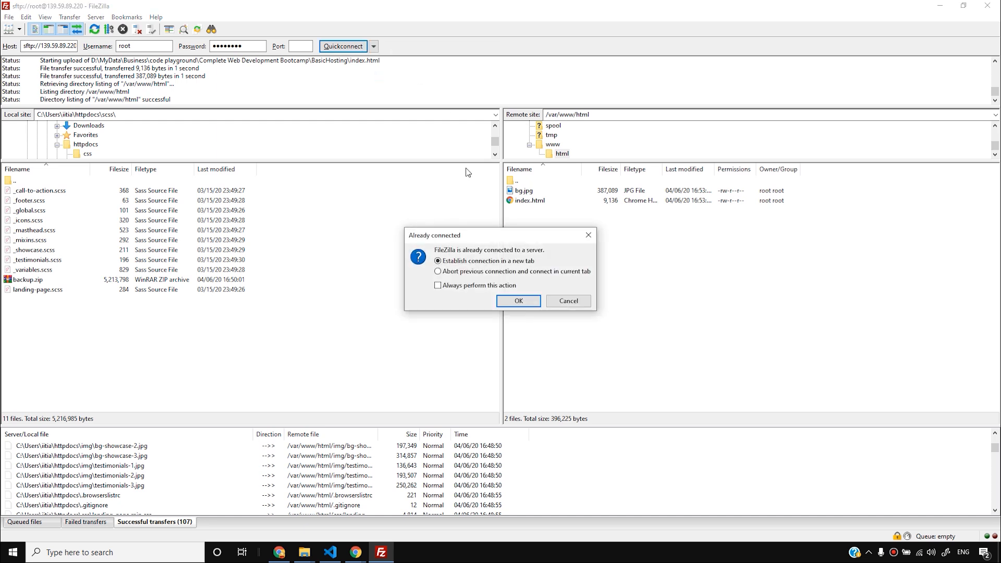
{"action": "left_click", "coordinate": [571, 299]}
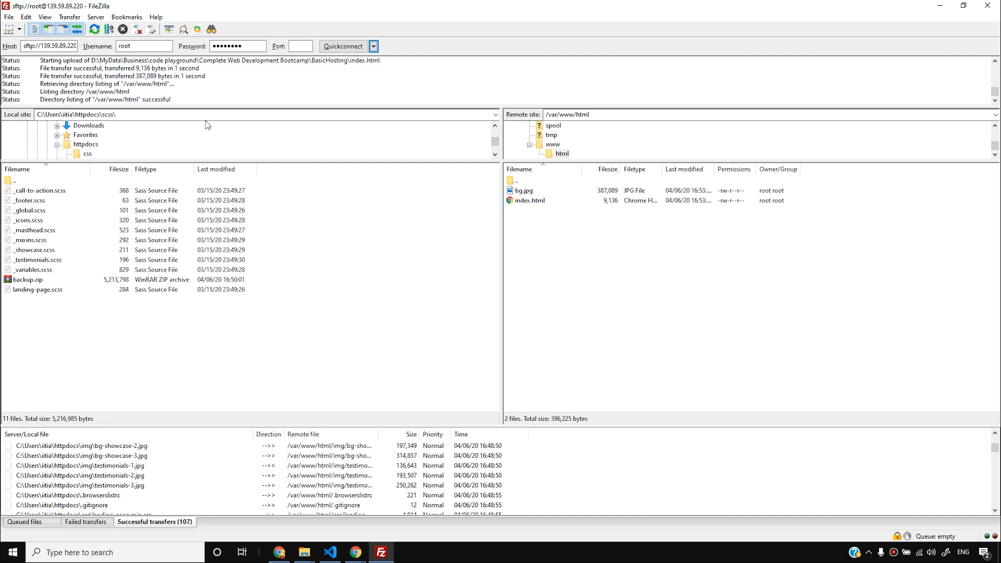
{"action": "left_click", "coordinate": [373, 46]}
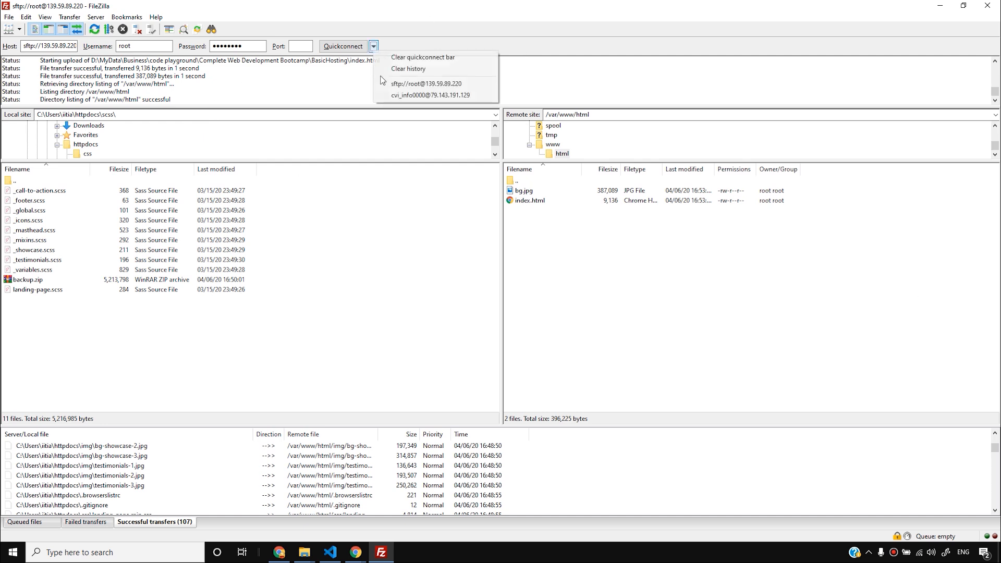
{"action": "left_click", "coordinate": [466, 235]}
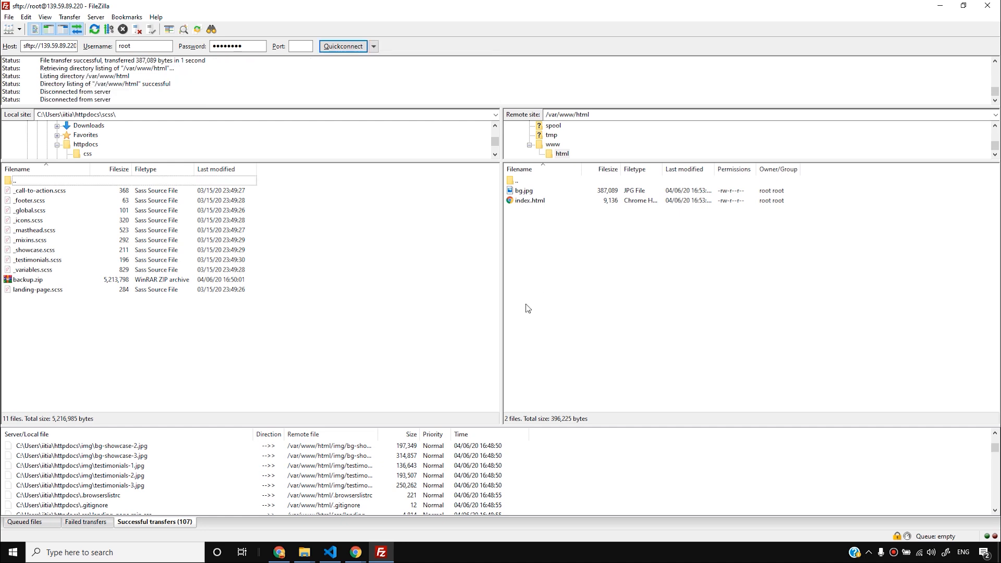
- Switch to Chrome and view the Web Development Tutorials playlist on YouTube
{"action": "mouse_move", "coordinate": [355, 552]}
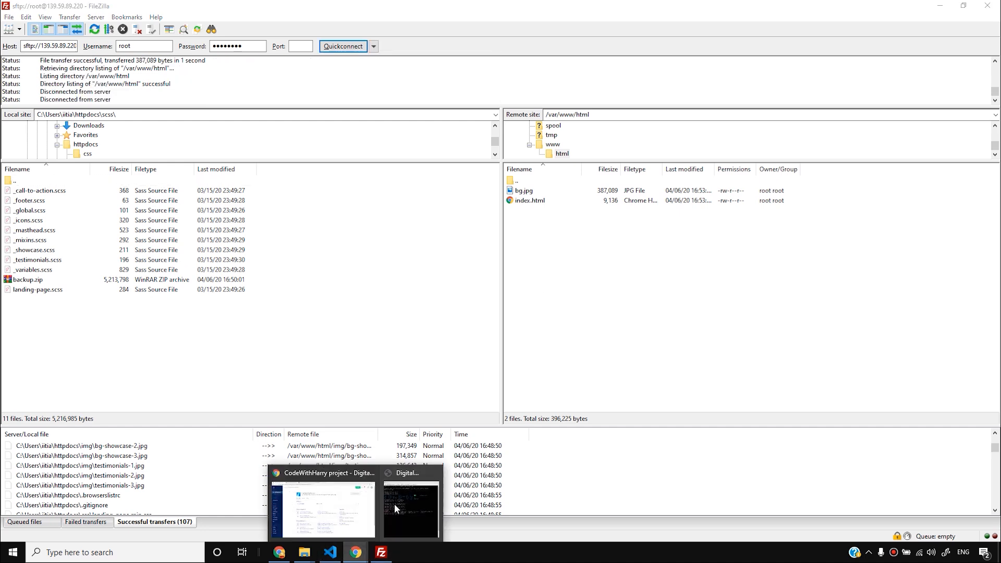
{"action": "left_click", "coordinate": [323, 508]}
{"action": "left_click", "coordinate": [192, 8]}
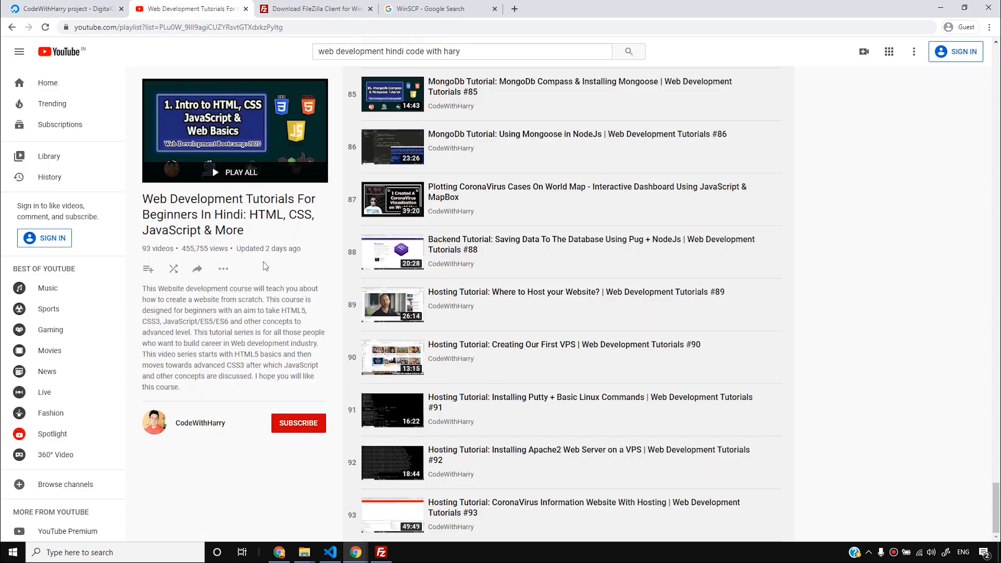